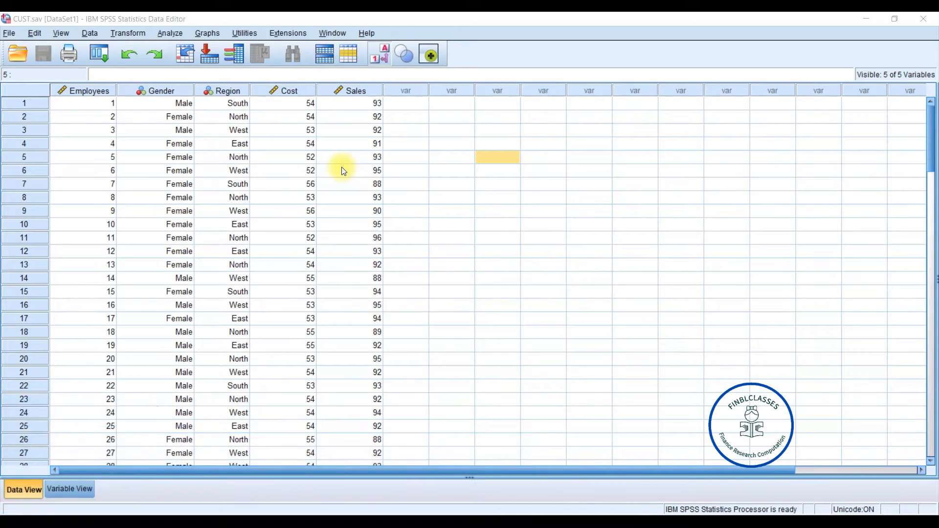
- Open the Frequencies dialog and add Cost and Sales as the variables to analyse
{"action": "left_click", "coordinate": [173, 32]}
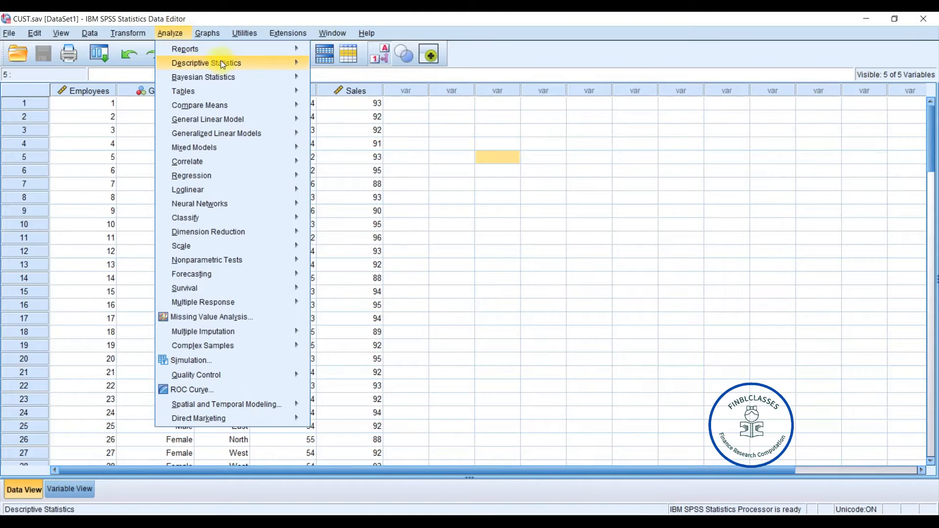
{"action": "mouse_move", "coordinate": [222, 63]}
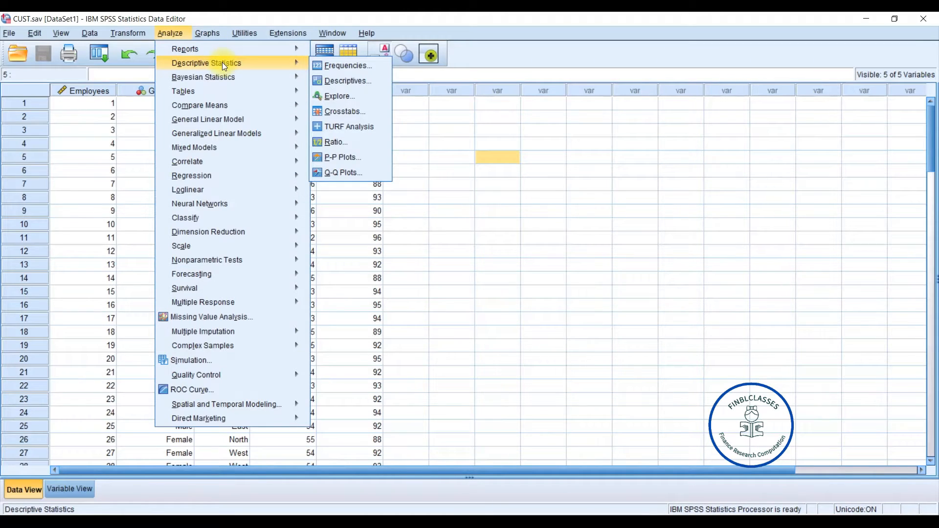
{"action": "left_click", "coordinate": [351, 65]}
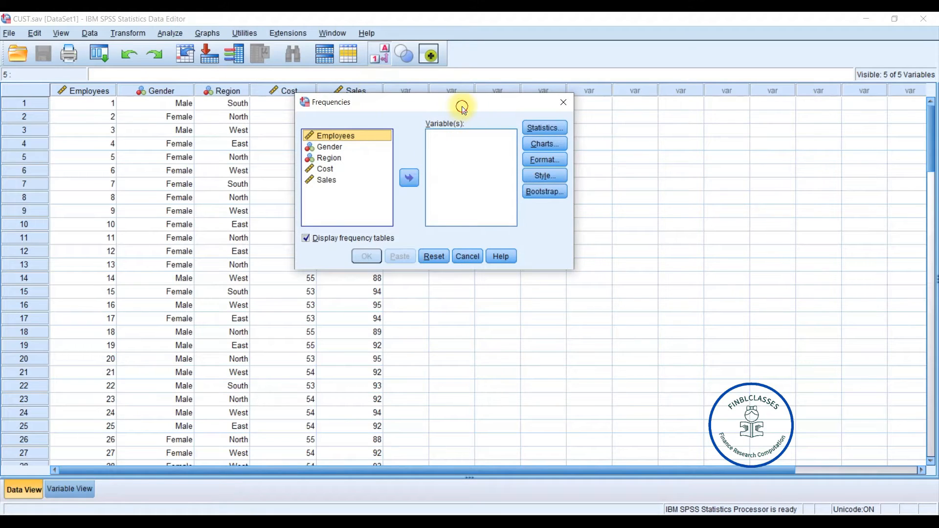
{"action": "left_click_drag", "start_coordinate": [462, 106], "coordinate": [493, 100]}
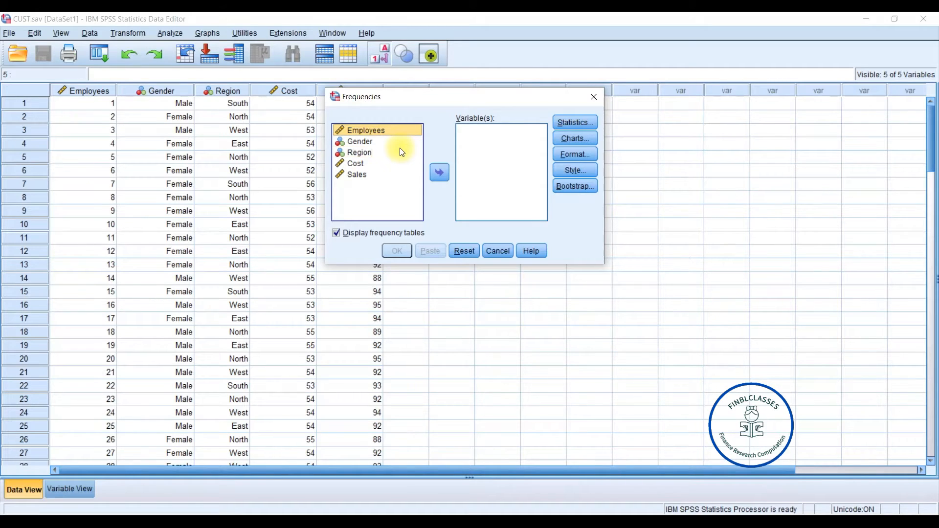
{"action": "left_click", "coordinate": [355, 164]}
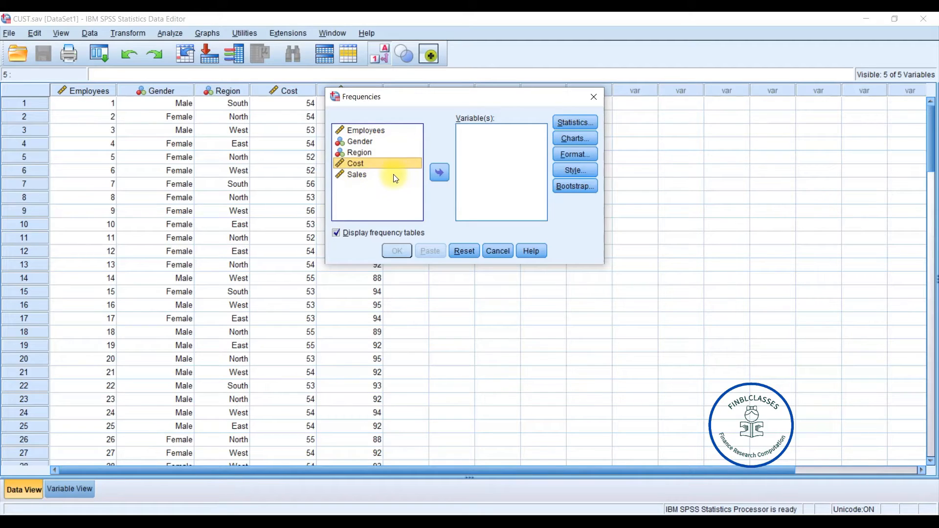
{"action": "left_click", "coordinate": [439, 173]}
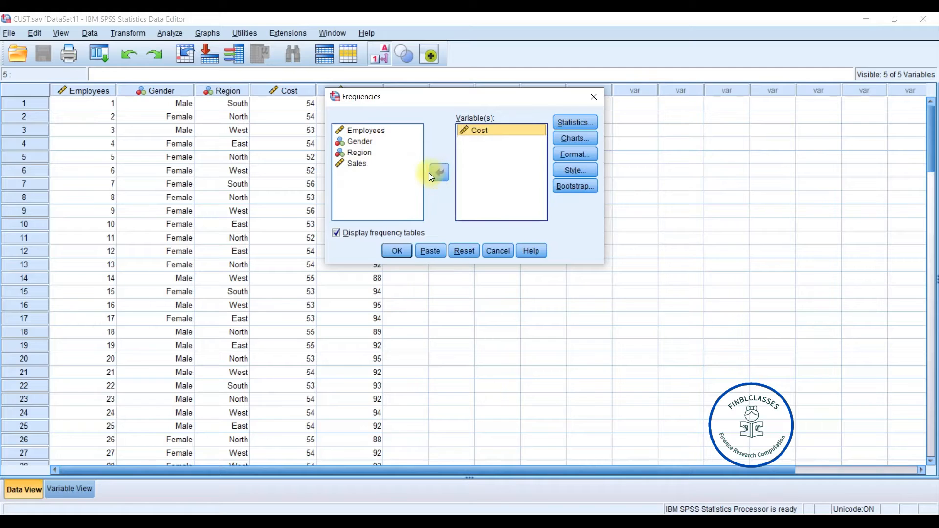
{"action": "left_click", "coordinate": [357, 165]}
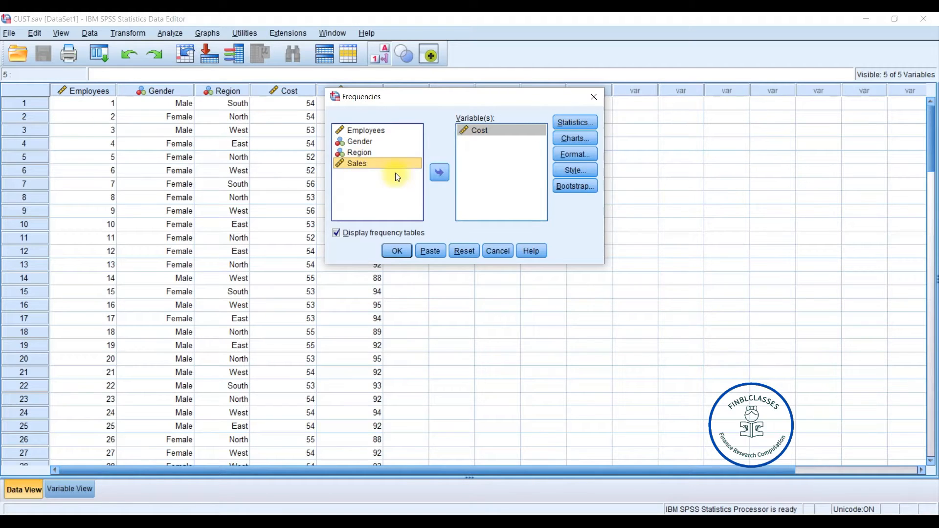
{"action": "left_click", "coordinate": [440, 173]}
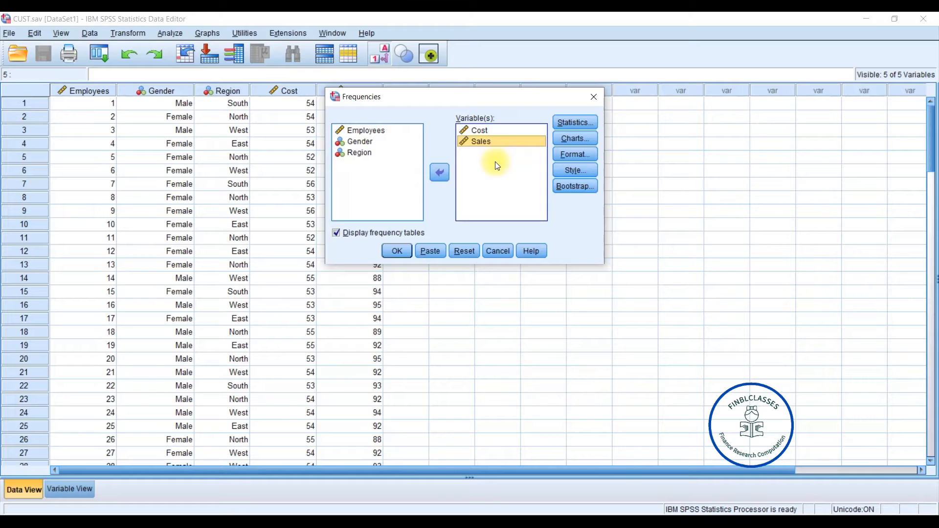
- Request quartiles, mean, median, standard deviation and skewness in the frequency statistics
{"action": "left_click", "coordinate": [568, 125]}
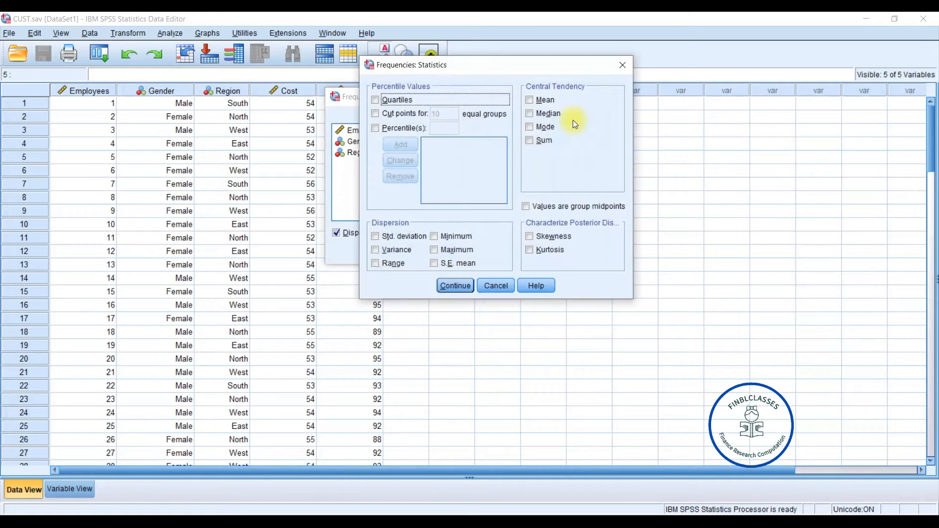
{"action": "left_click_drag", "start_coordinate": [509, 69], "coordinate": [710, 85]}
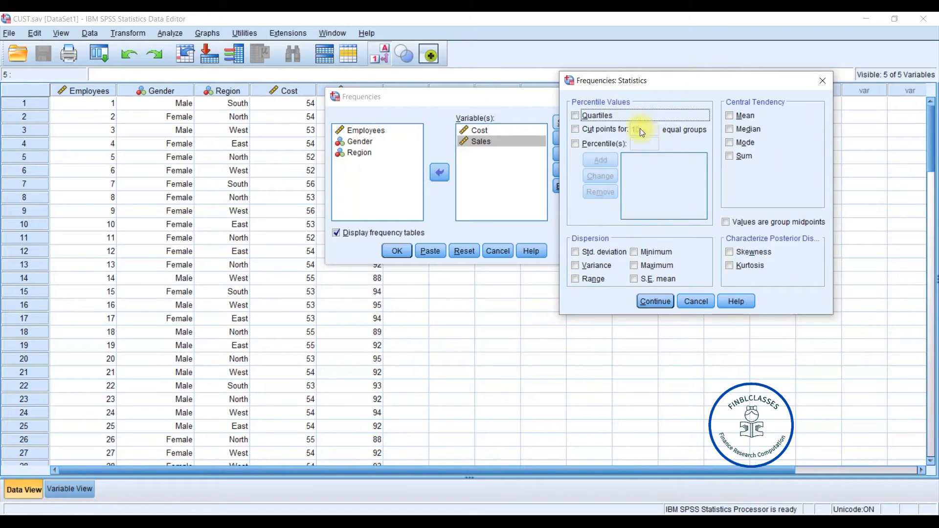
{"action": "left_click_drag", "start_coordinate": [675, 86], "coordinate": [617, 81]}
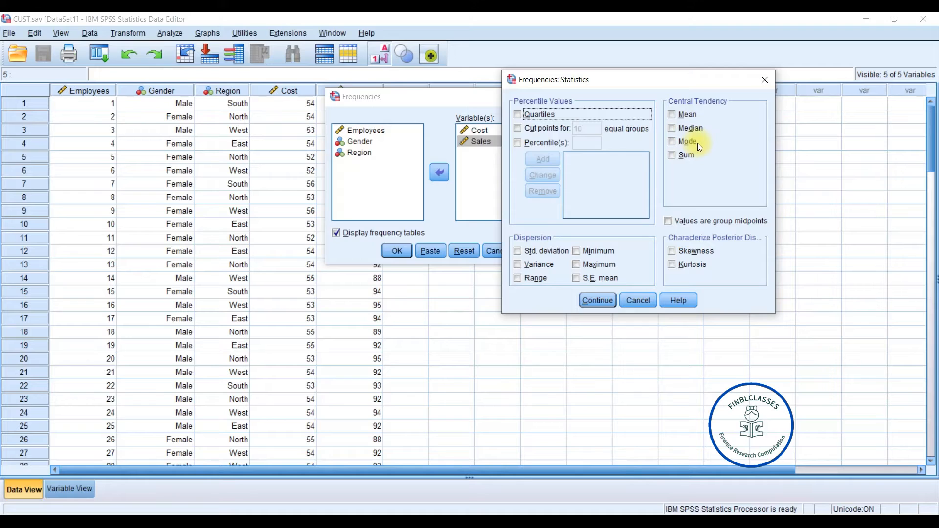
{"action": "left_click", "coordinate": [556, 107]}
{"action": "left_click", "coordinate": [673, 116]}
{"action": "left_click", "coordinate": [672, 127]}
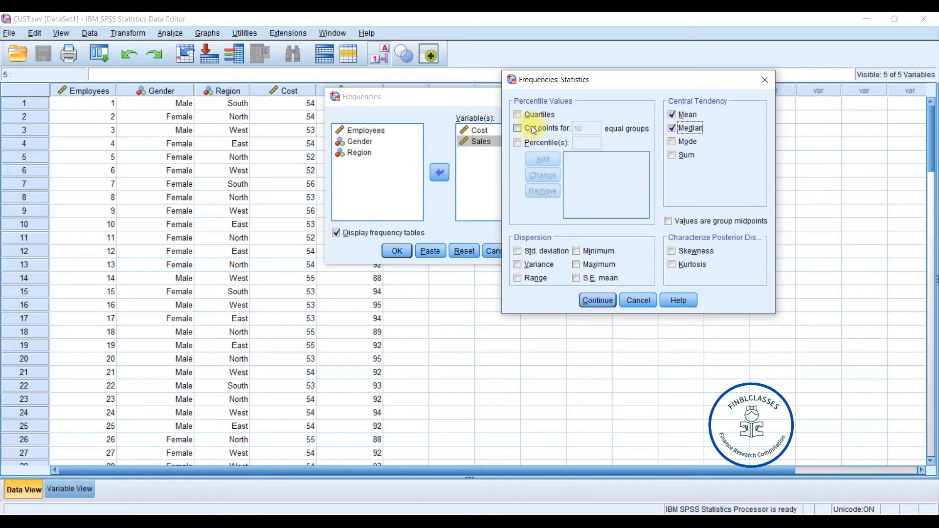
{"action": "left_click", "coordinate": [518, 115]}
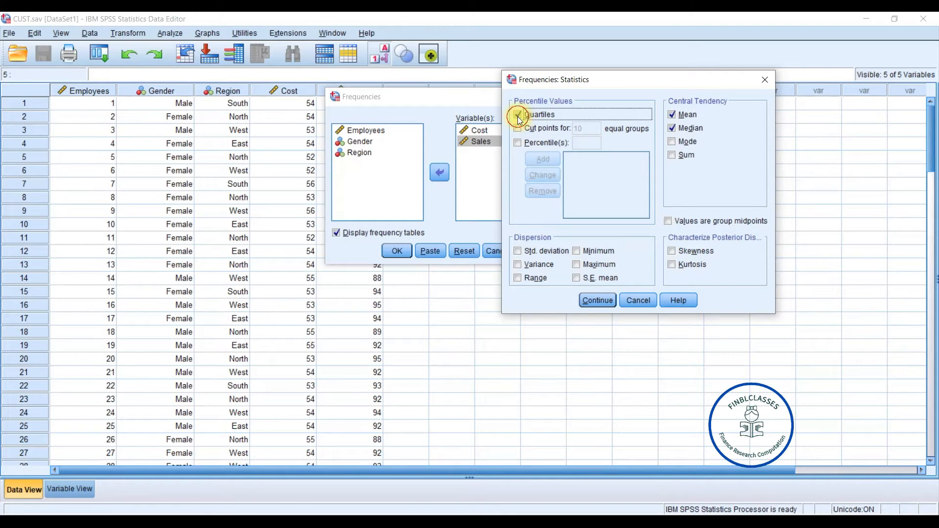
{"action": "left_click", "coordinate": [518, 250]}
{"action": "left_click", "coordinate": [672, 251]}
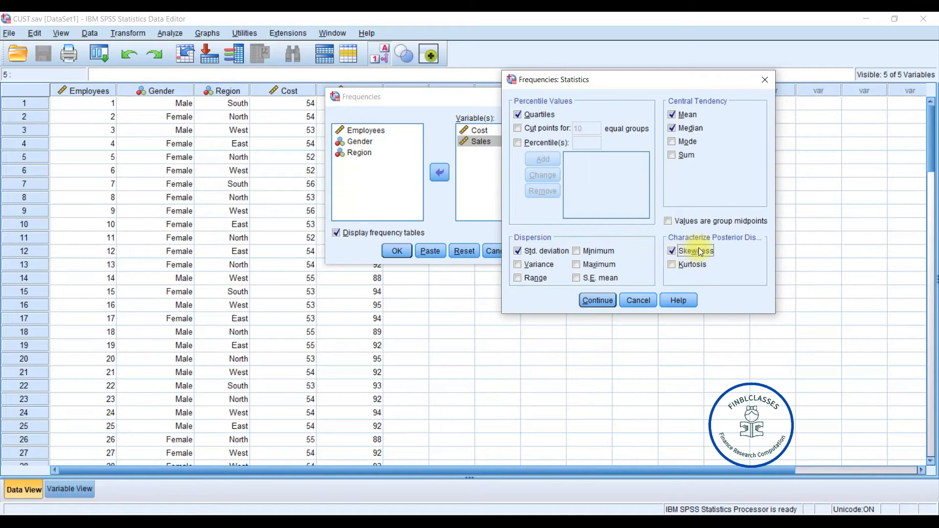
{"action": "left_click", "coordinate": [597, 300]}
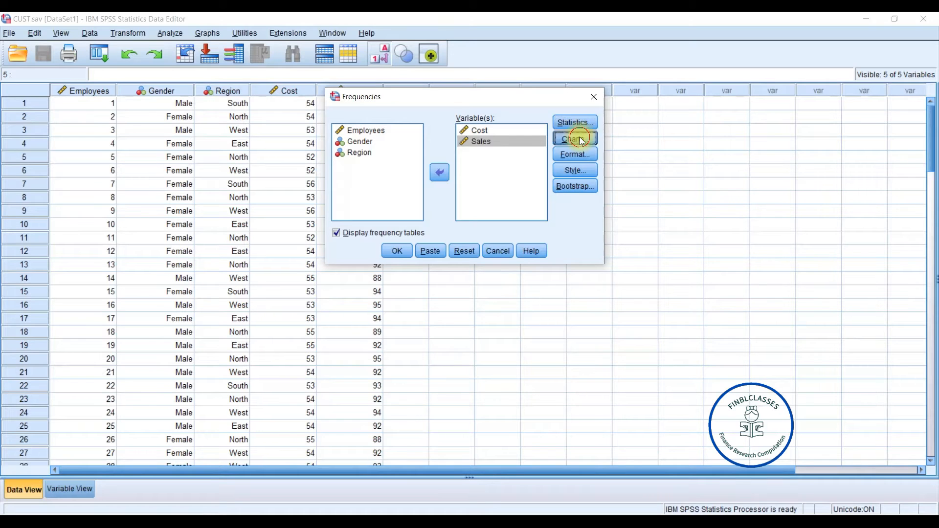
- Choose bar charts as the chart type for the frequencies output
{"action": "left_click", "coordinate": [580, 139]}
{"action": "left_click_drag", "start_coordinate": [477, 108], "coordinate": [636, 101]}
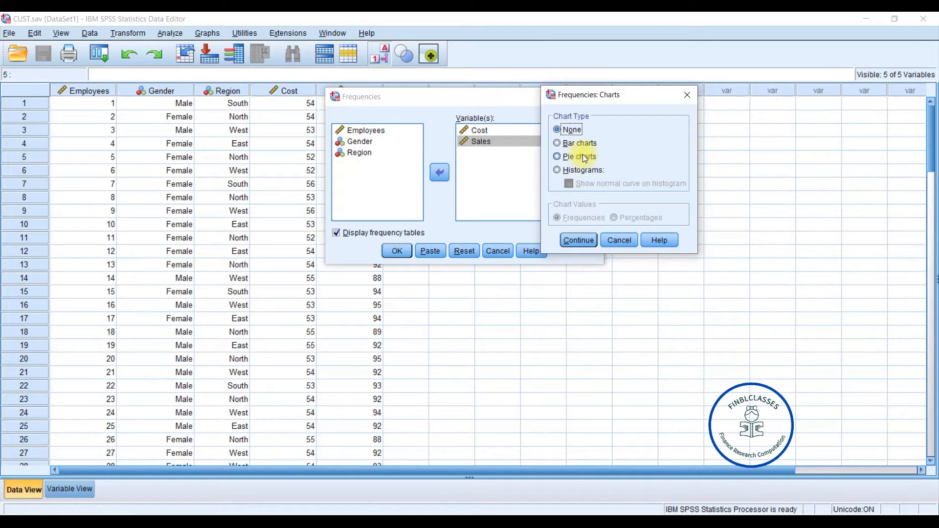
{"action": "left_click", "coordinate": [556, 143]}
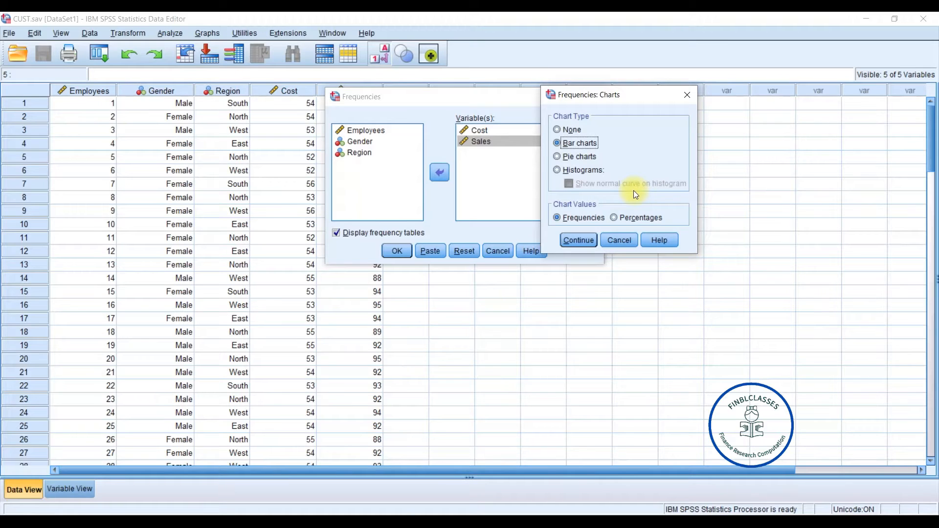
{"action": "left_click", "coordinate": [579, 239]}
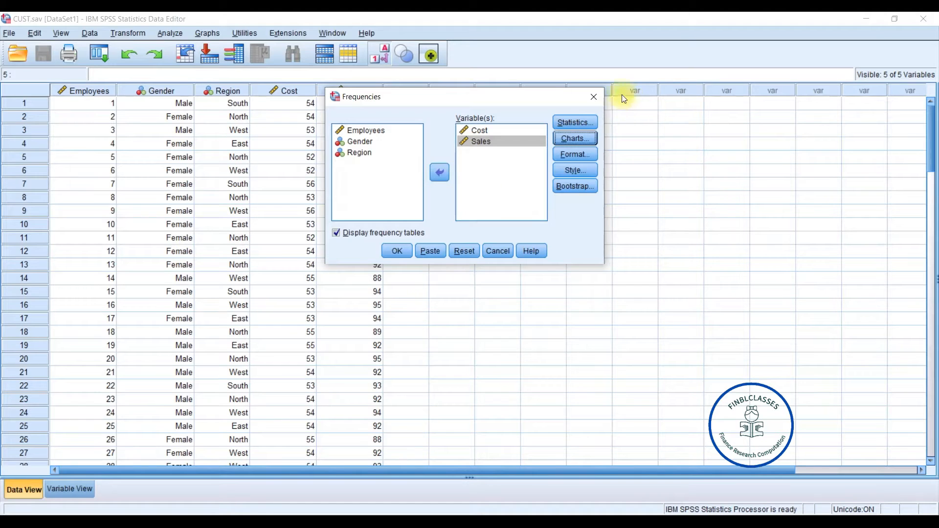
- Add variance, minimum, maximum and kurtosis to the statistics and run the frequencies analysis
{"action": "left_click", "coordinate": [583, 123]}
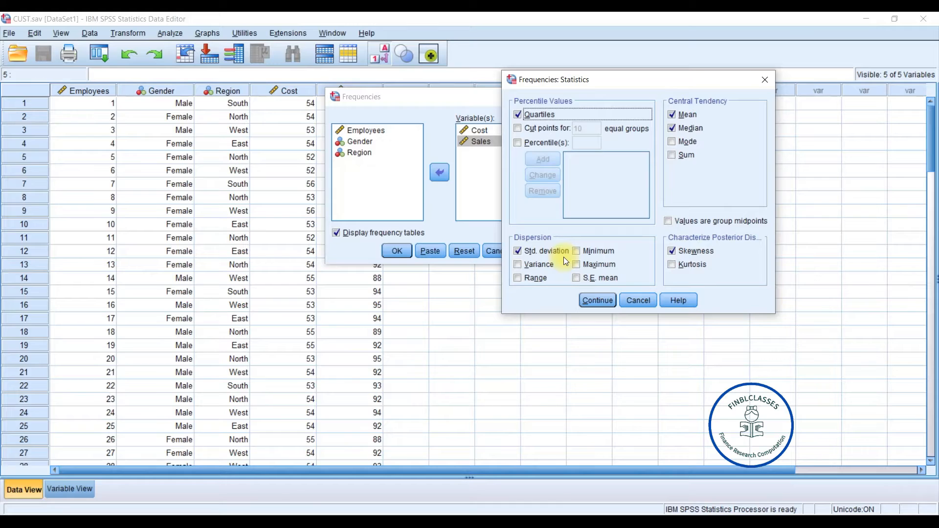
{"action": "left_click", "coordinate": [517, 264]}
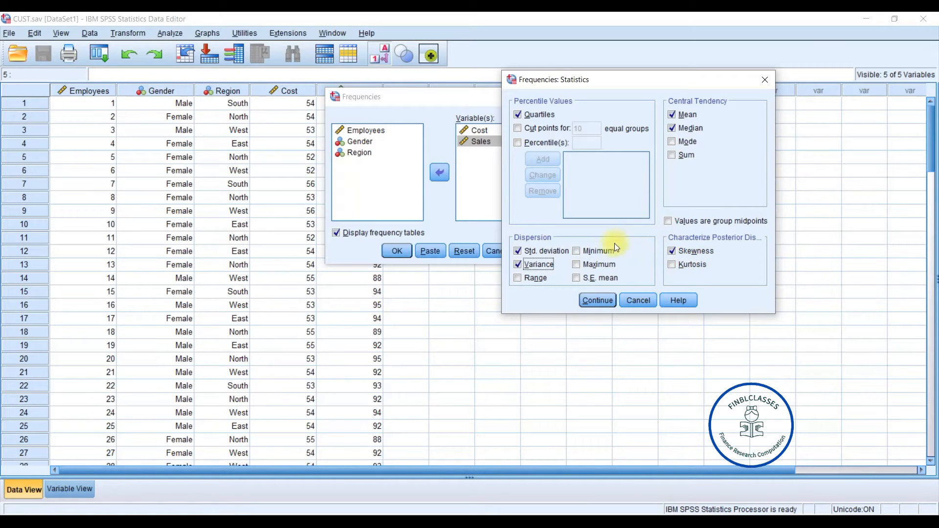
{"action": "left_click", "coordinate": [577, 252]}
{"action": "left_click", "coordinate": [576, 265]}
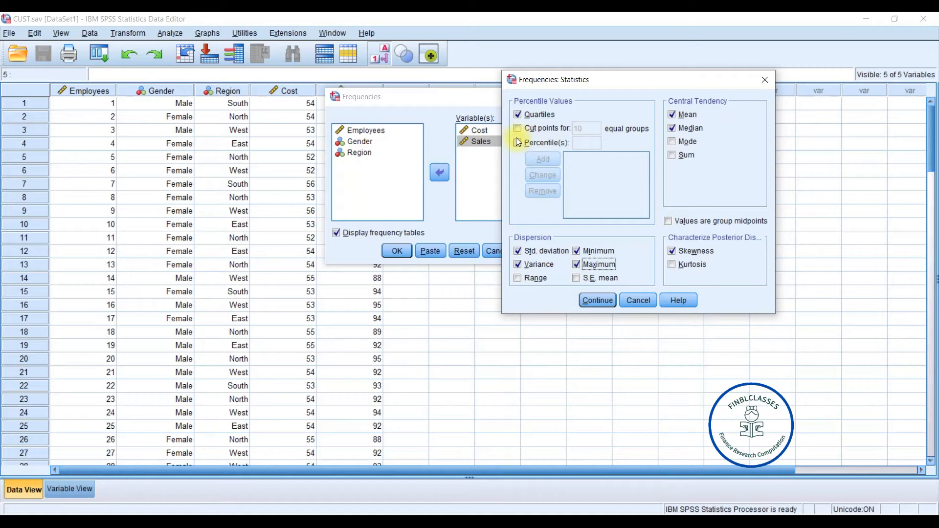
{"action": "left_click", "coordinate": [671, 266]}
{"action": "left_click", "coordinate": [598, 300]}
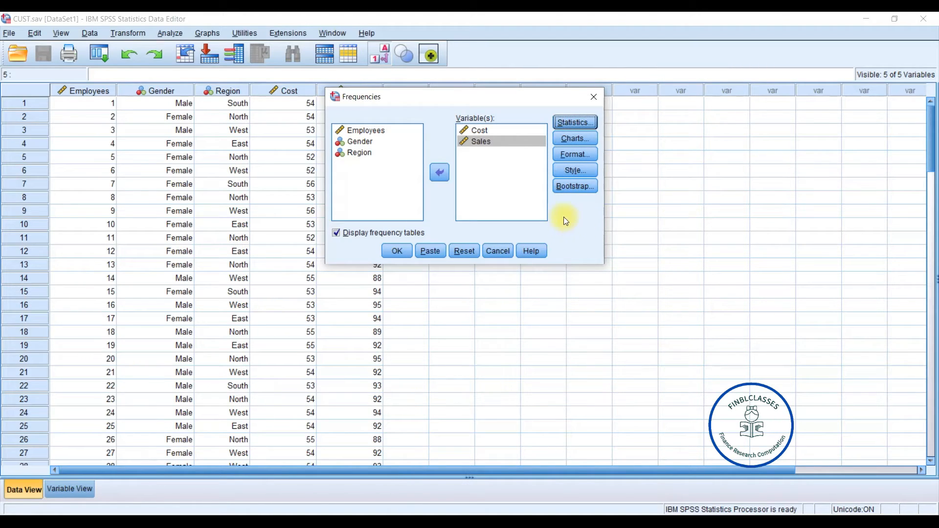
{"action": "left_click", "coordinate": [396, 250]}
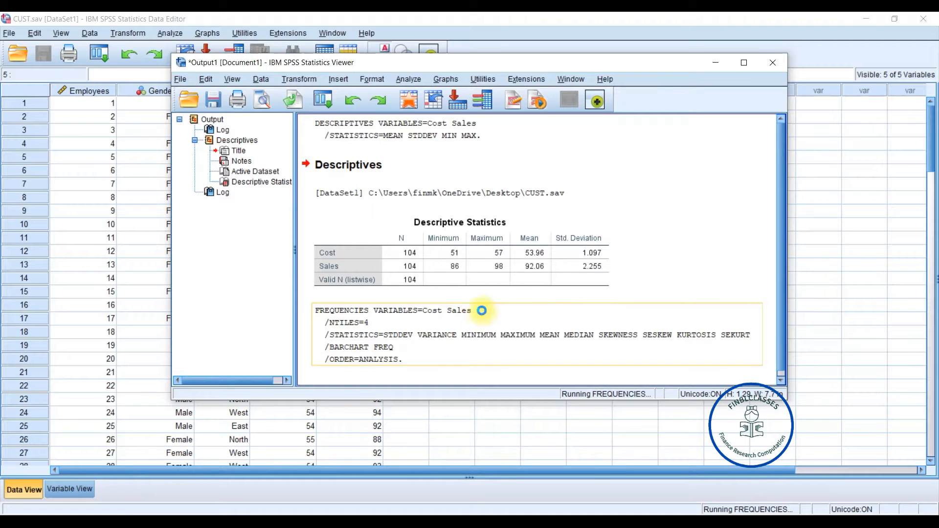
- Review the statistics table, frequency tables and bar charts for Cost and Sales in the output viewer
{"action": "left_click", "coordinate": [742, 65]}
{"action": "left_click_drag", "start_coordinate": [929, 245], "coordinate": [933, 418]}
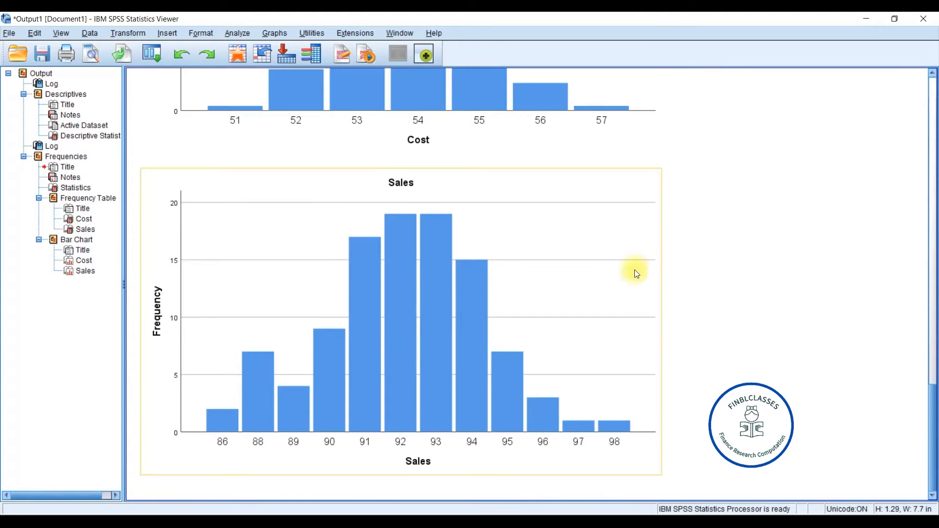
{"action": "left_click", "coordinate": [932, 227]}
{"action": "scroll", "coordinate": [756, 257], "scroll_direction": "up", "scroll_amount": 10}
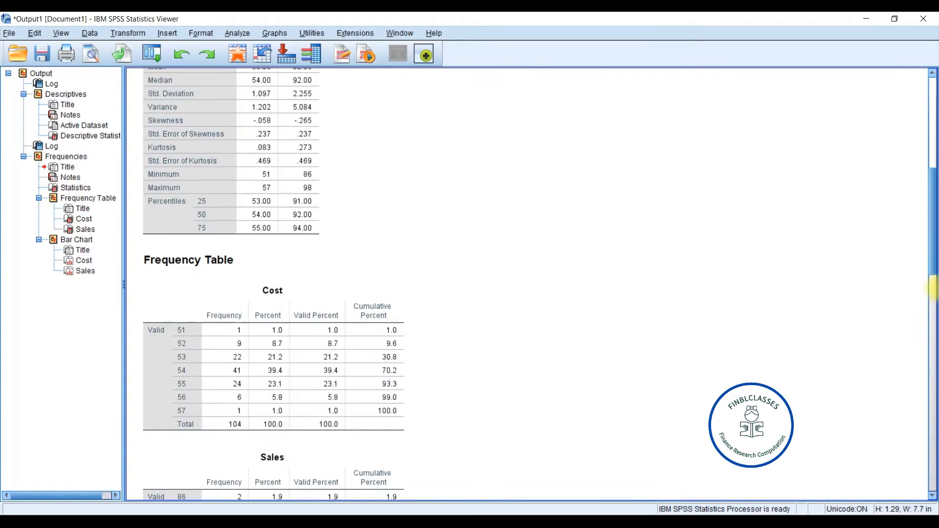
{"action": "scroll", "coordinate": [289, 296], "scroll_direction": "down", "scroll_amount": 10}
{"action": "scroll", "coordinate": [321, 258], "scroll_direction": "down", "scroll_amount": 10}
{"action": "scroll", "coordinate": [320, 258], "scroll_direction": "up", "scroll_amount": 20}
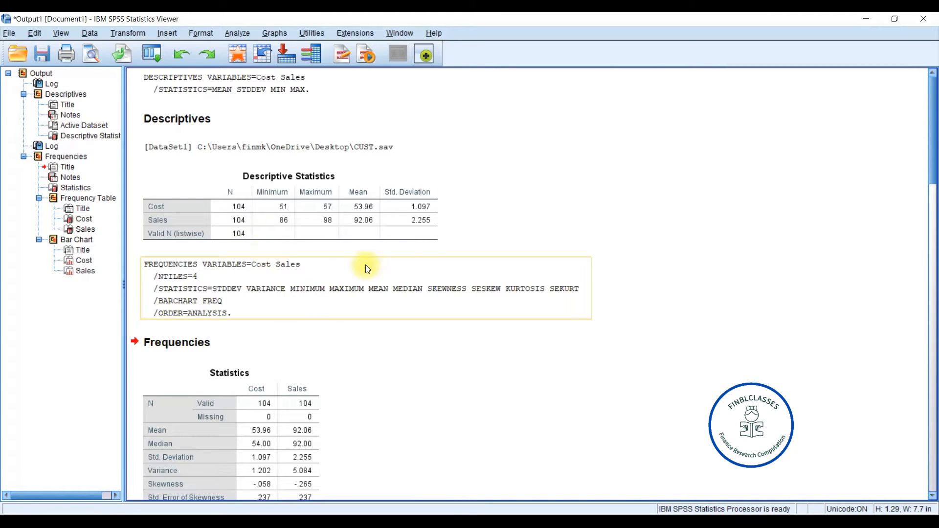
{"action": "scroll", "coordinate": [307, 300], "scroll_direction": "down", "scroll_amount": 10}
{"action": "scroll", "coordinate": [243, 258], "scroll_direction": "down", "scroll_amount": 10}
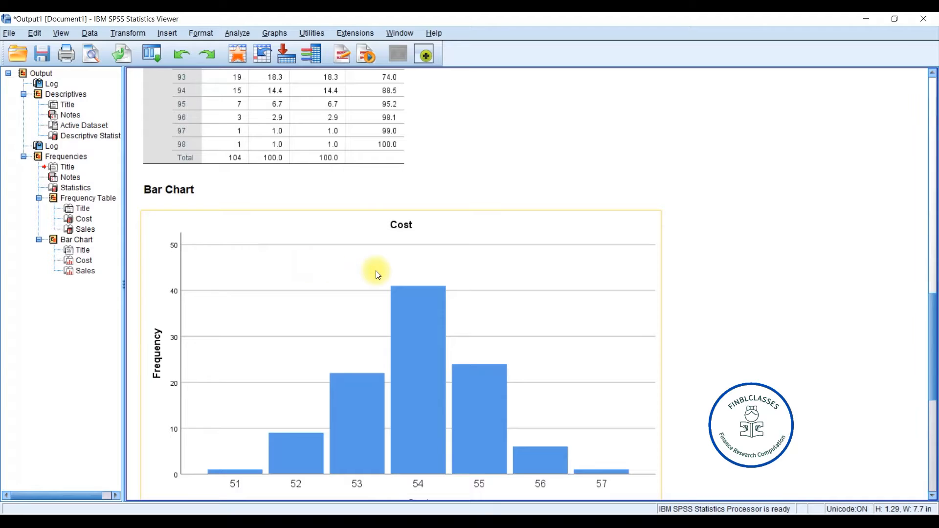
{"action": "scroll", "coordinate": [375, 270], "scroll_direction": "down", "scroll_amount": 8}
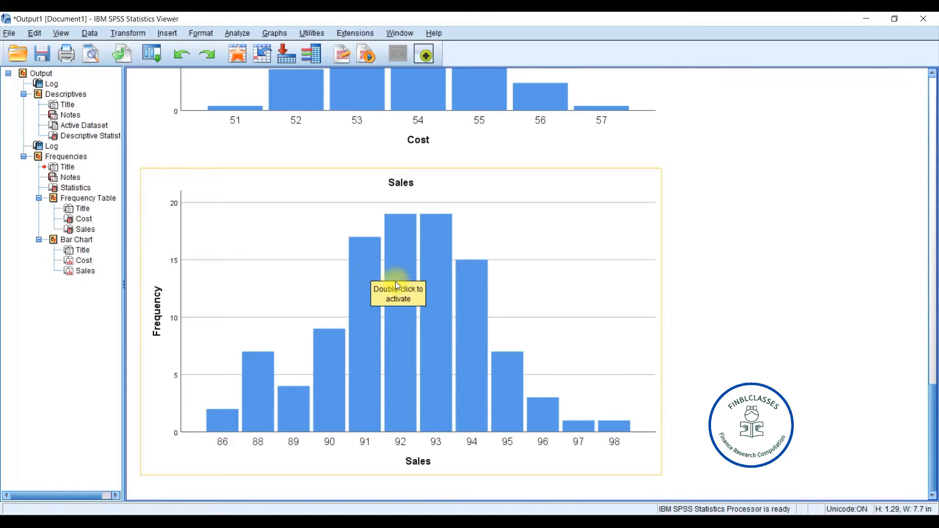
{"action": "mouse_move", "coordinate": [933, 402]}
{"action": "left_mouse_down"}
{"action": "mouse_move", "coordinate": [928, 294]}
{"action": "mouse_move", "coordinate": [933, 391]}
{"action": "left_mouse_up"}
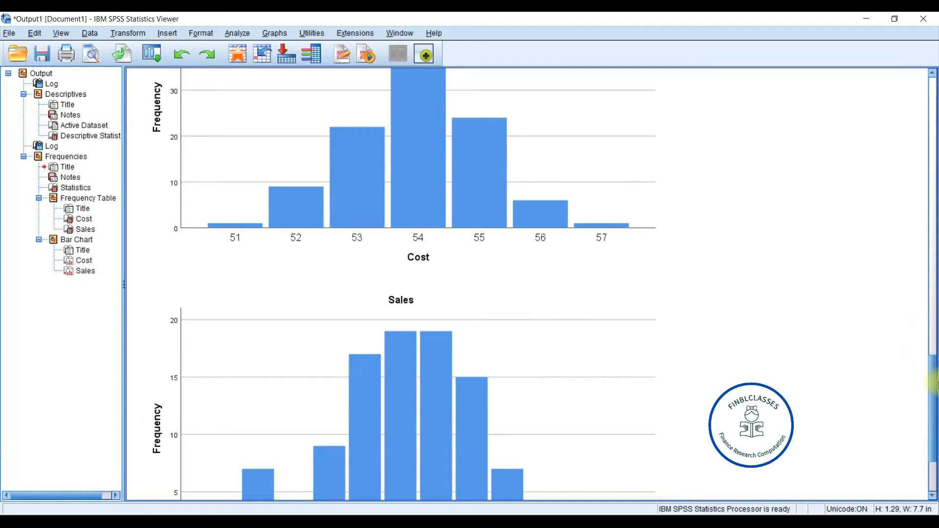
{"action": "left_click_drag", "start_coordinate": [934, 381], "coordinate": [934, 283]}
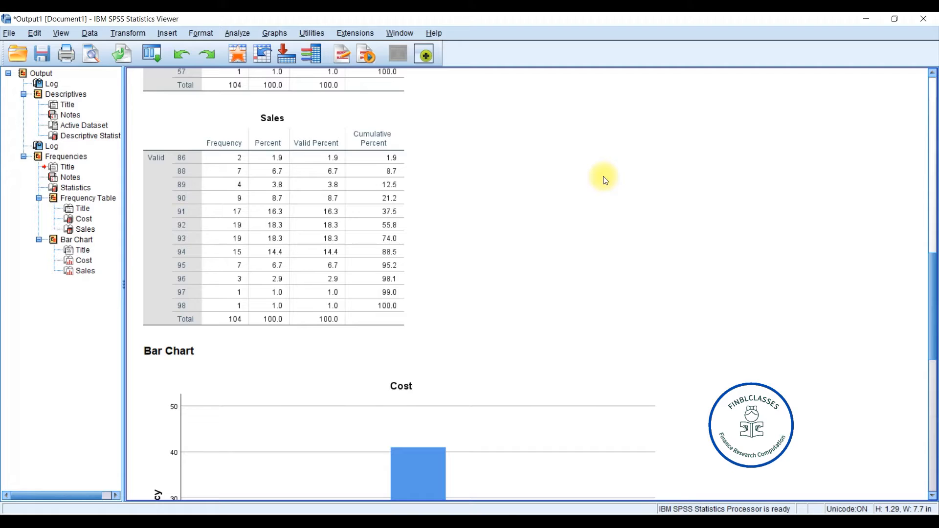
{"action": "left_click_drag", "start_coordinate": [932, 288], "coordinate": [934, 430]}
{"action": "scroll", "coordinate": [891, 304], "scroll_direction": "up", "scroll_amount": 5}
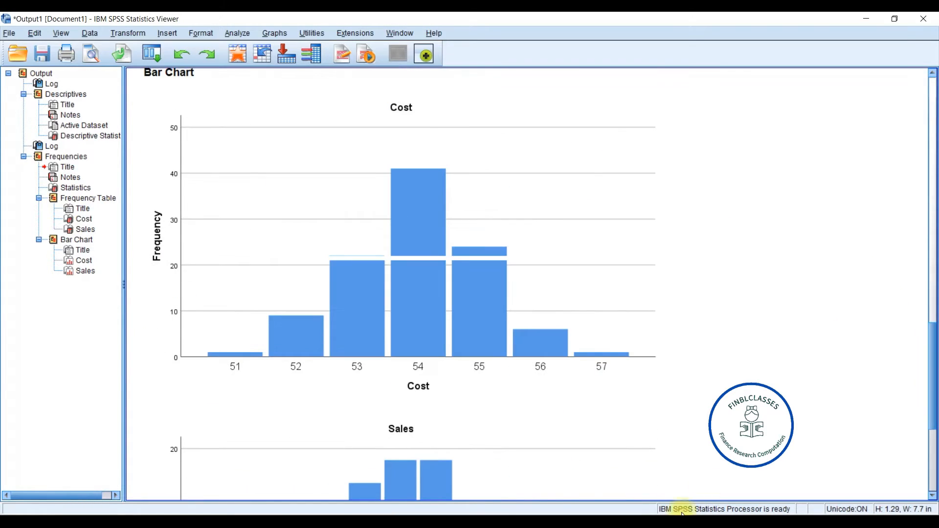
- Split the data file into compared groups based on Gender
{"action": "mouse_move", "coordinate": [552, 523]}
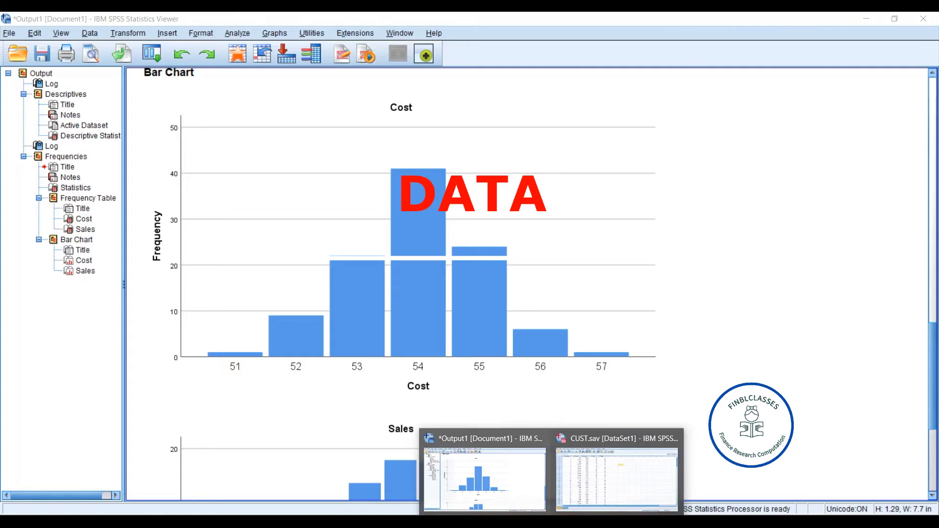
{"action": "left_click", "coordinate": [584, 473]}
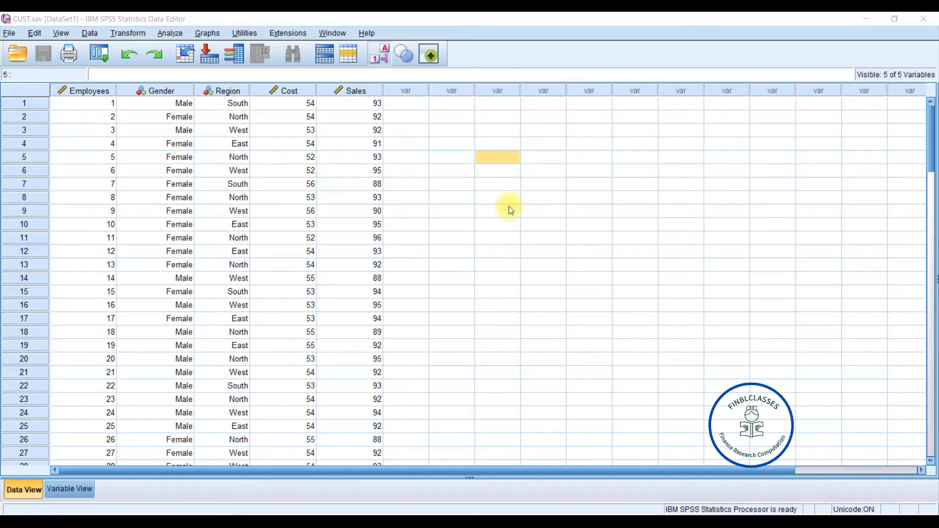
{"action": "left_click", "coordinate": [187, 20]}
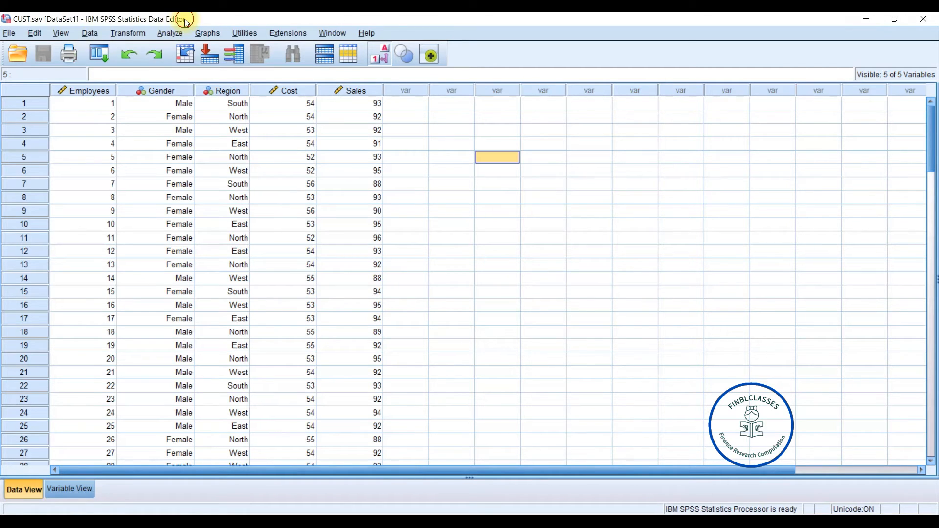
{"action": "left_click", "coordinate": [92, 33]}
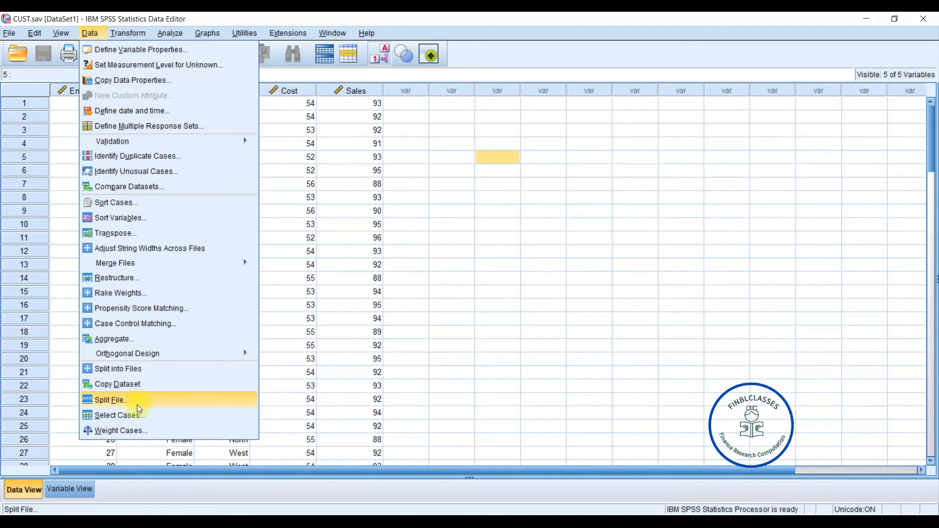
{"action": "left_click", "coordinate": [163, 401]}
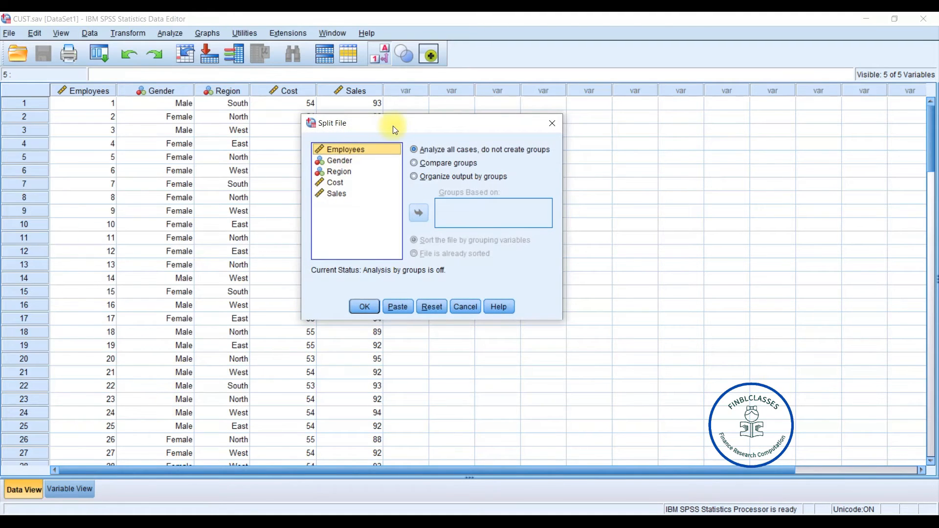
{"action": "left_click_drag", "start_coordinate": [396, 129], "coordinate": [580, 122]}
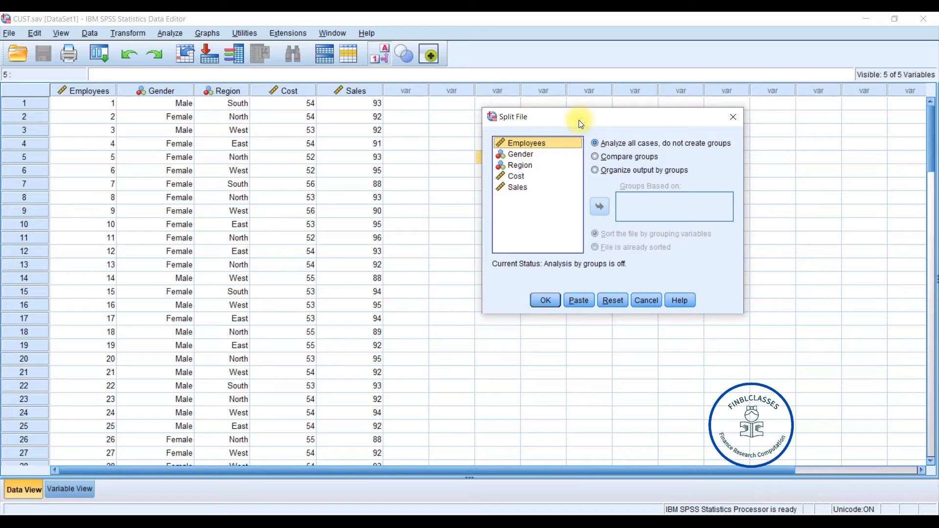
{"action": "left_click", "coordinate": [545, 172]}
{"action": "left_click", "coordinate": [538, 165]}
{"action": "left_click", "coordinate": [515, 154]}
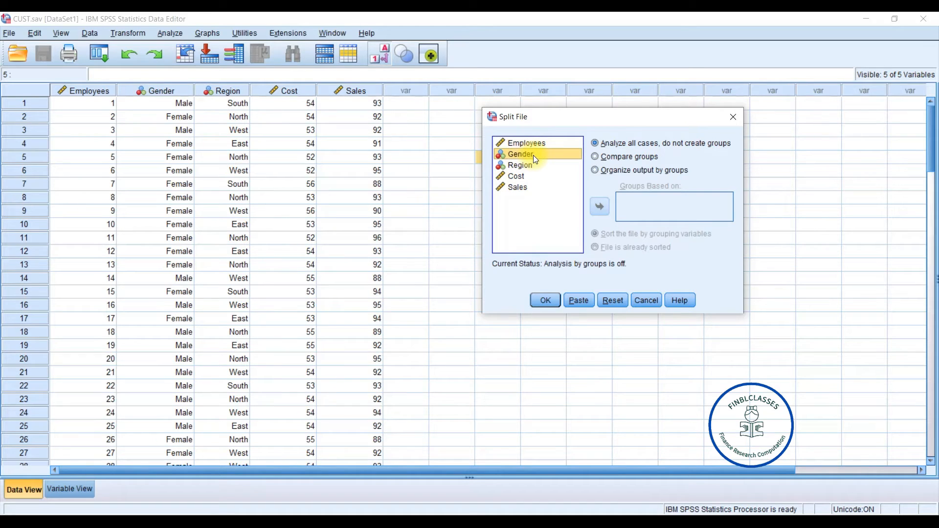
{"action": "left_click", "coordinate": [595, 158]}
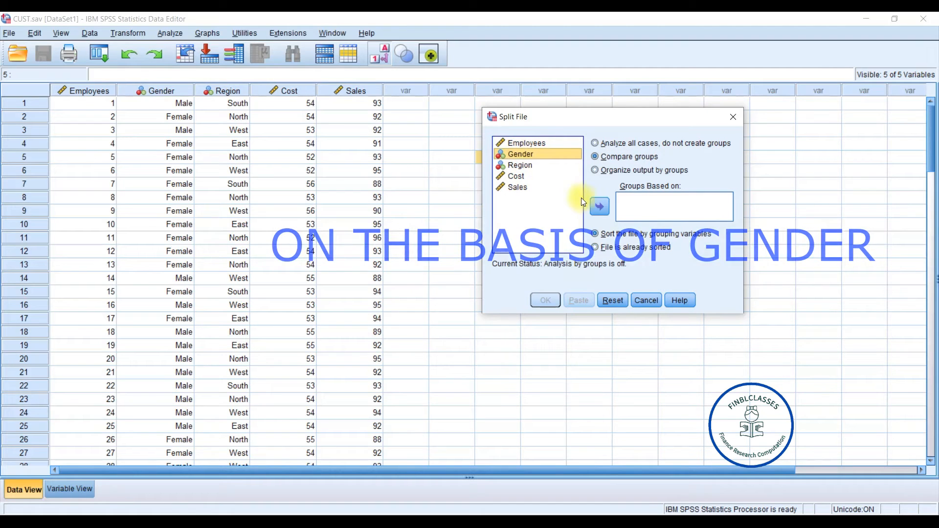
{"action": "left_click", "coordinate": [598, 208]}
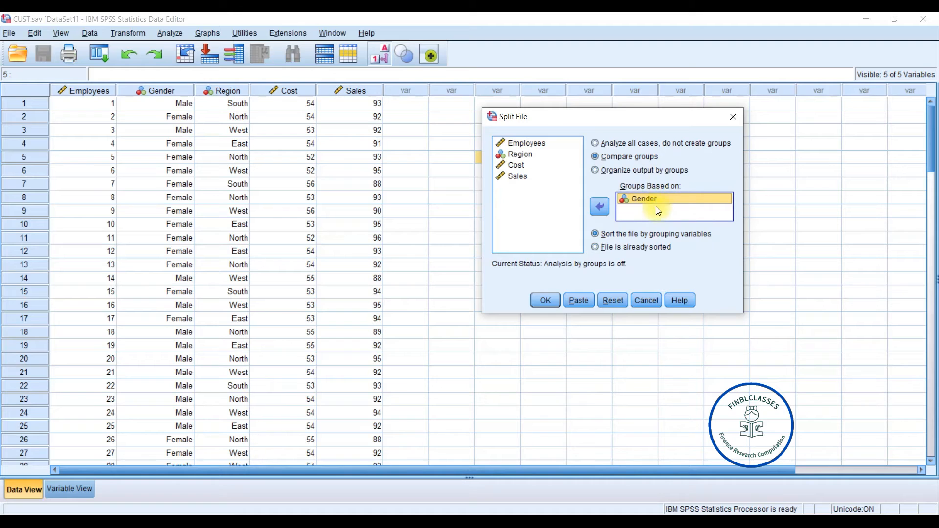
{"action": "left_click", "coordinate": [546, 300]}
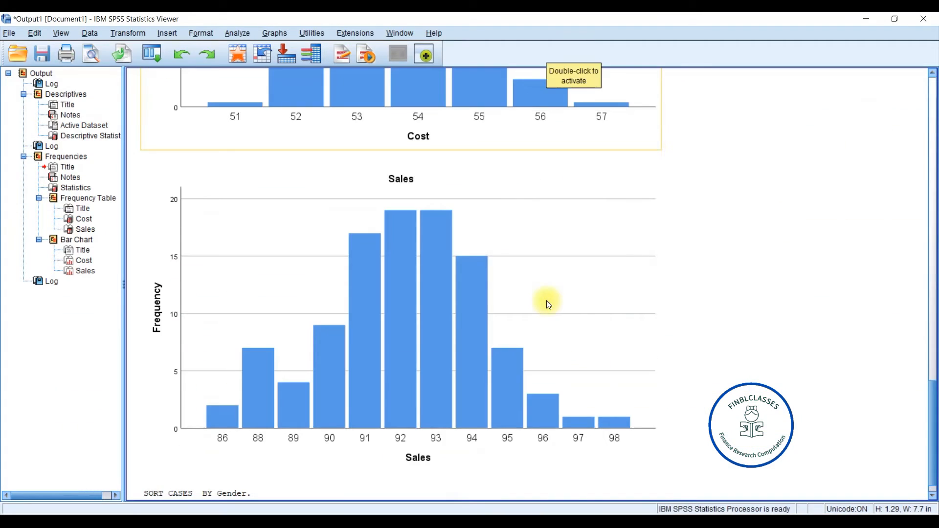
- Run Descriptives for Cost and Sales with the file split by Gender
{"action": "left_click", "coordinate": [934, 351]}
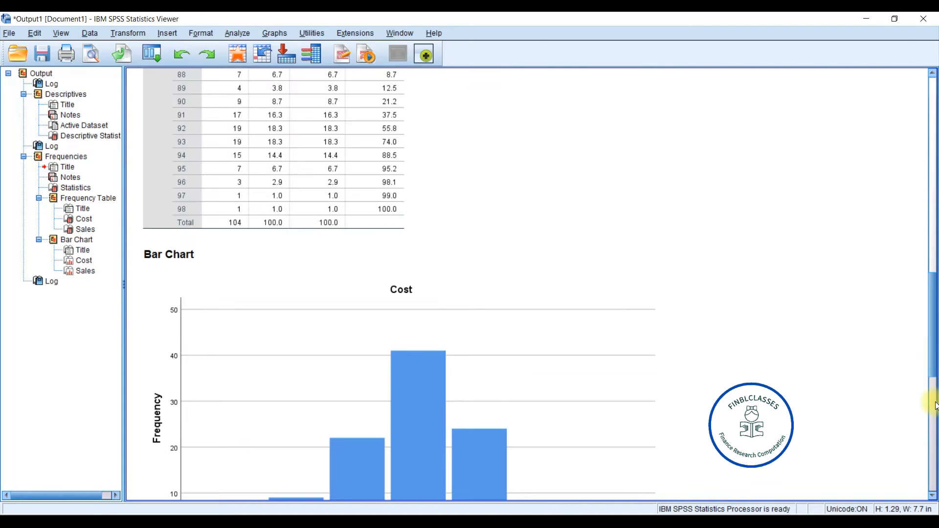
{"action": "left_click", "coordinate": [933, 496]}
{"action": "left_click", "coordinate": [933, 496]}
{"action": "scroll", "coordinate": [934, 496], "scroll_direction": "down", "scroll_amount": 3}
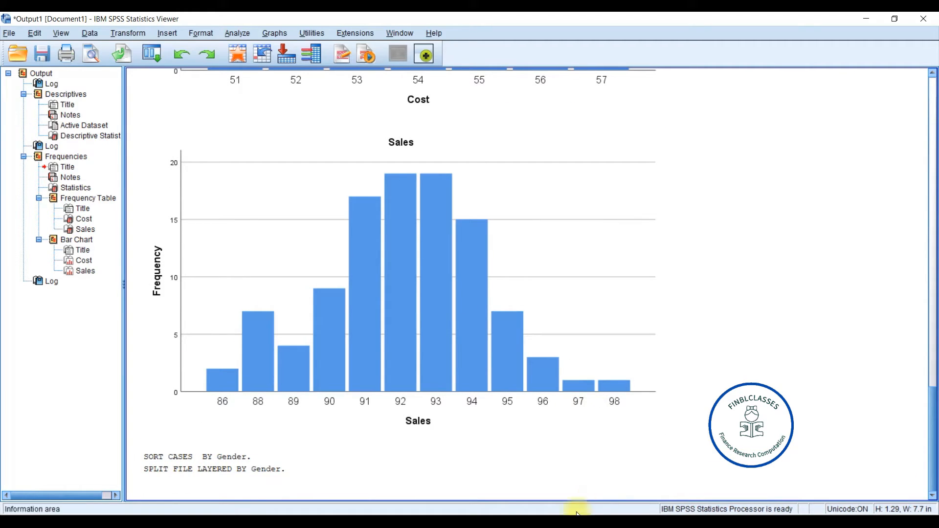
{"action": "mouse_move", "coordinate": [575, 516]}
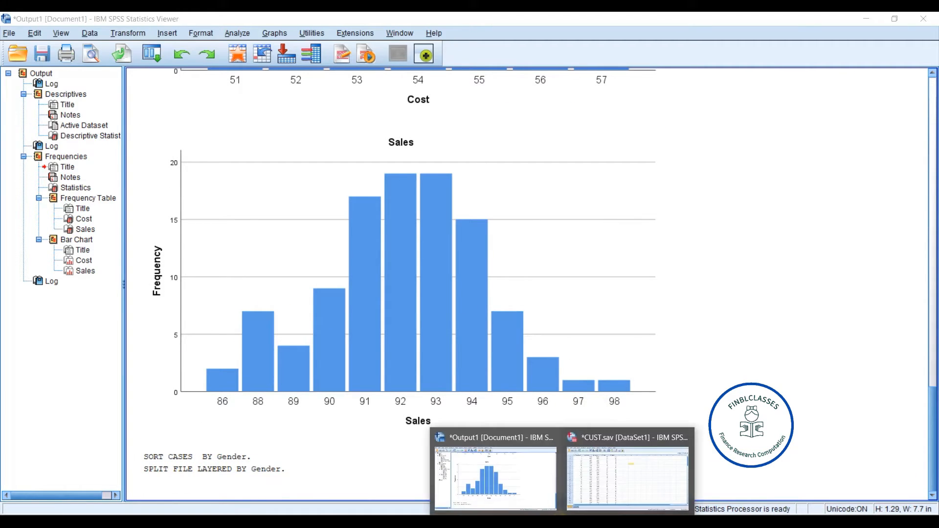
{"action": "left_click", "coordinate": [619, 483]}
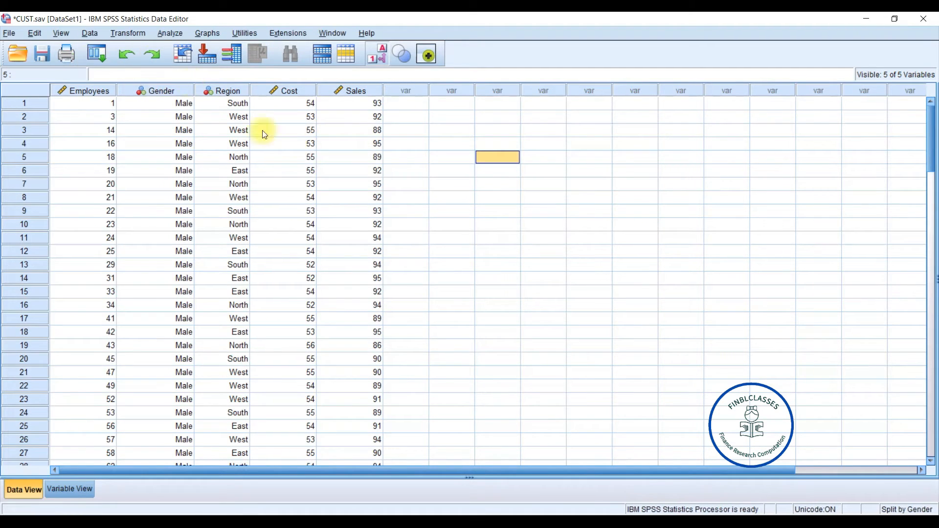
{"action": "left_click", "coordinate": [167, 35]}
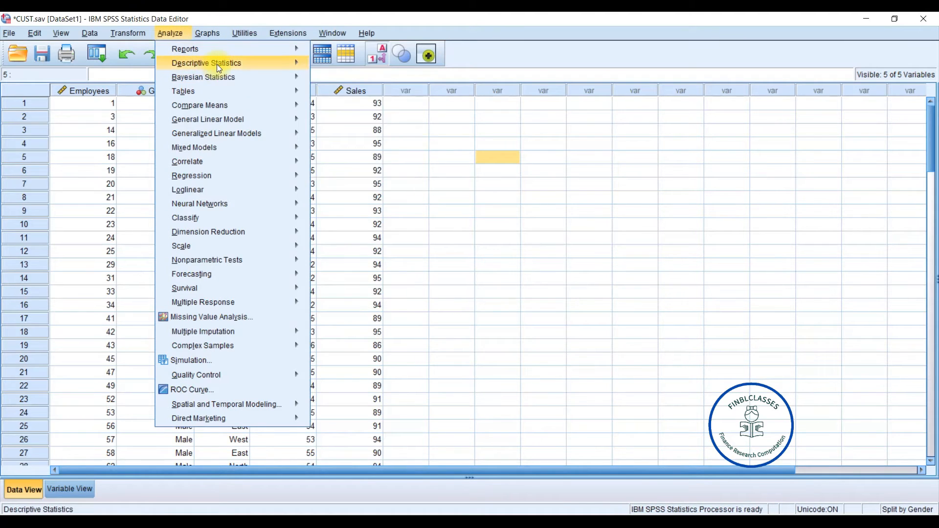
{"action": "mouse_move", "coordinate": [217, 64]}
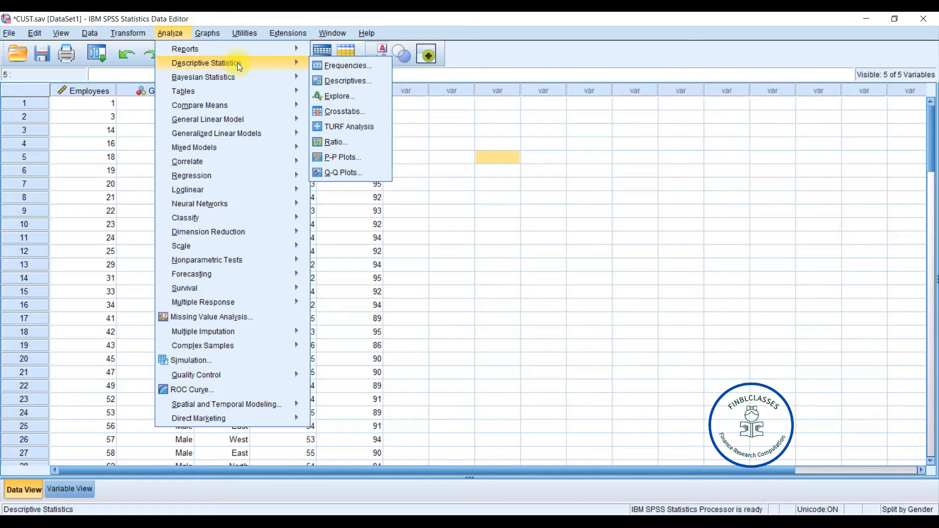
{"action": "left_click", "coordinate": [357, 81]}
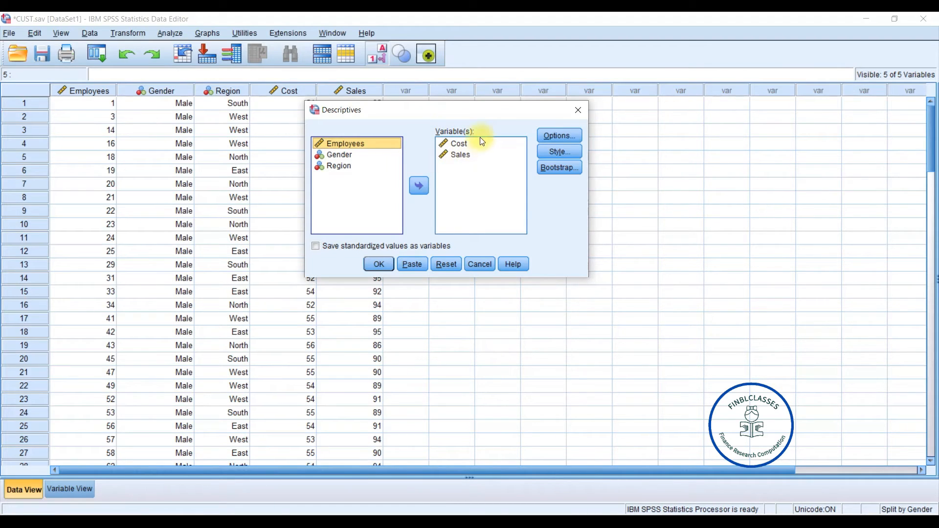
{"action": "left_click", "coordinate": [382, 266]}
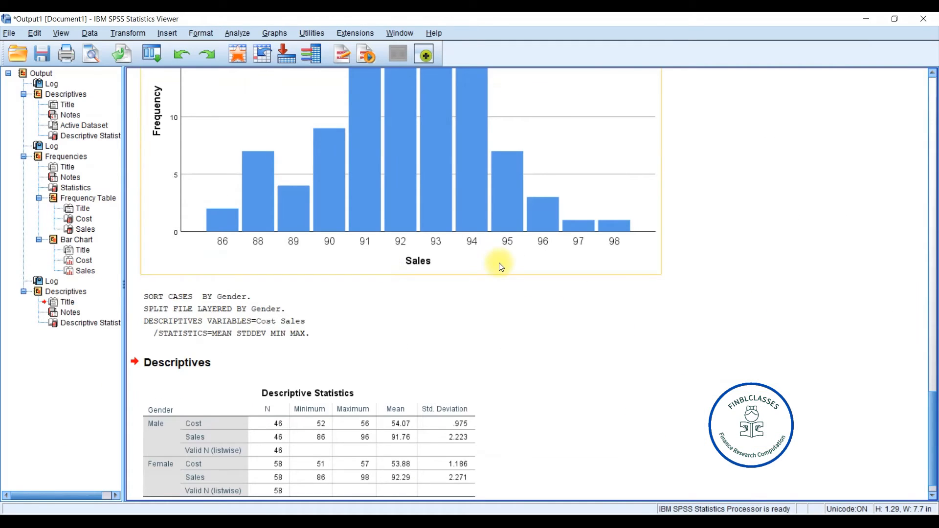
{"action": "left_click", "coordinate": [519, 365]}
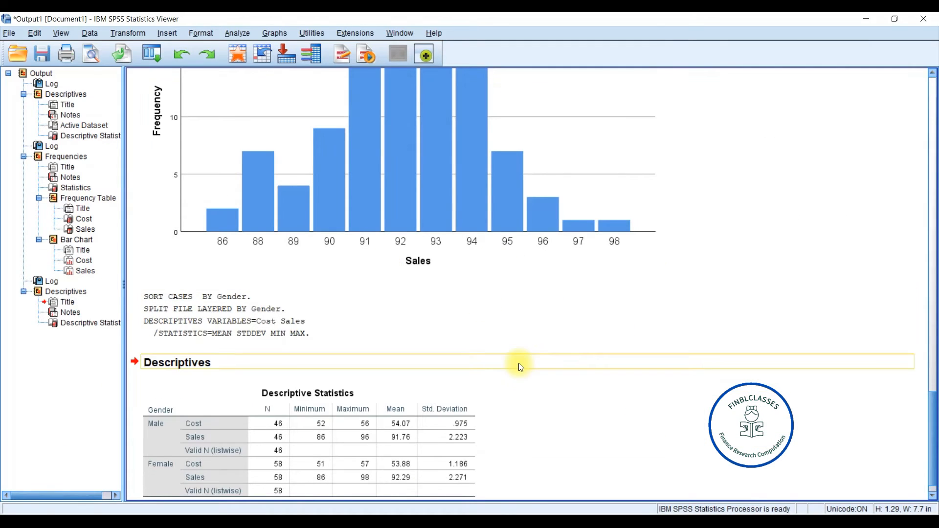
- Rerun the Frequencies analysis for Cost and Sales with the Gender split applied
{"action": "left_click", "coordinate": [934, 389]}
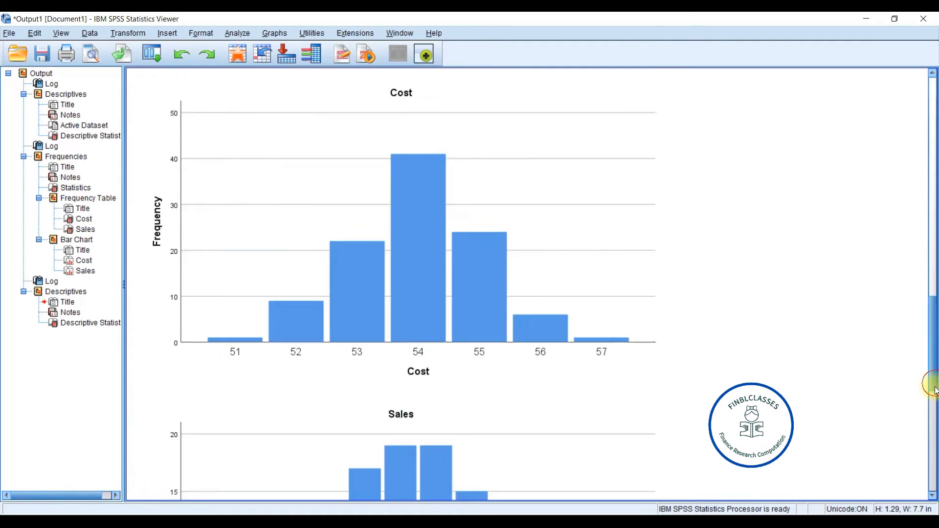
{"action": "left_click", "coordinate": [933, 495]}
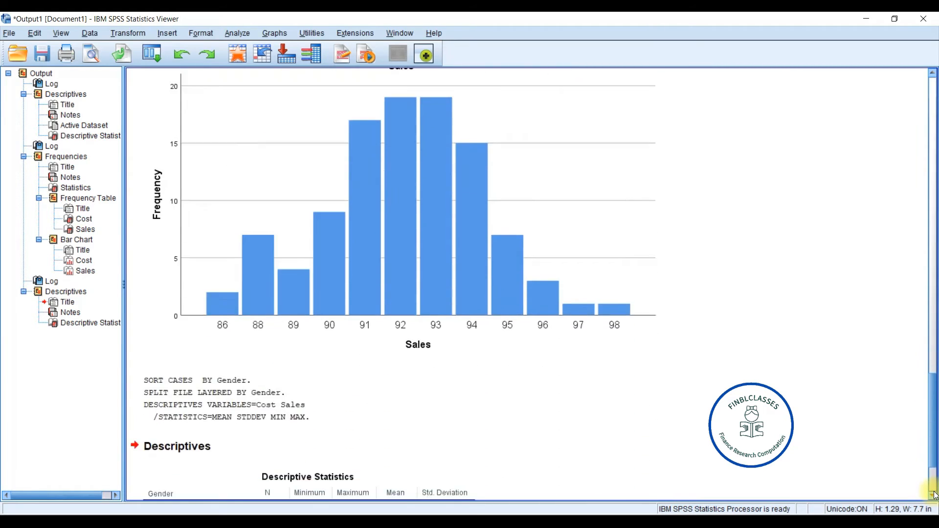
{"action": "left_click", "coordinate": [361, 413]}
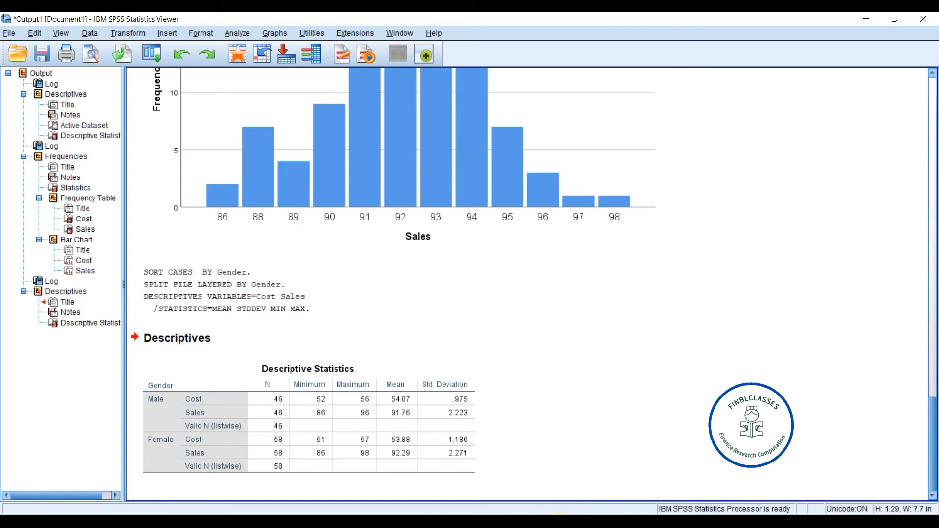
{"action": "mouse_move", "coordinate": [566, 512]}
{"action": "left_click", "coordinate": [606, 484]}
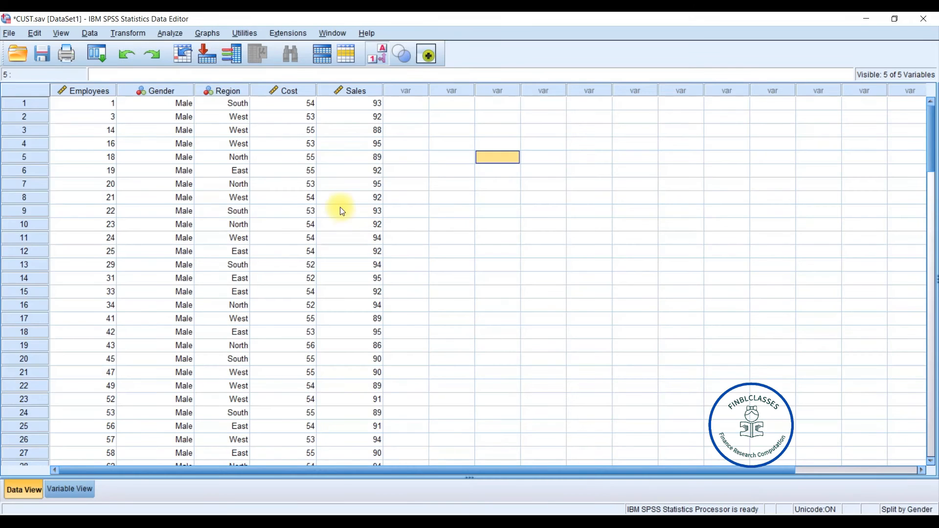
{"action": "left_click", "coordinate": [173, 32]}
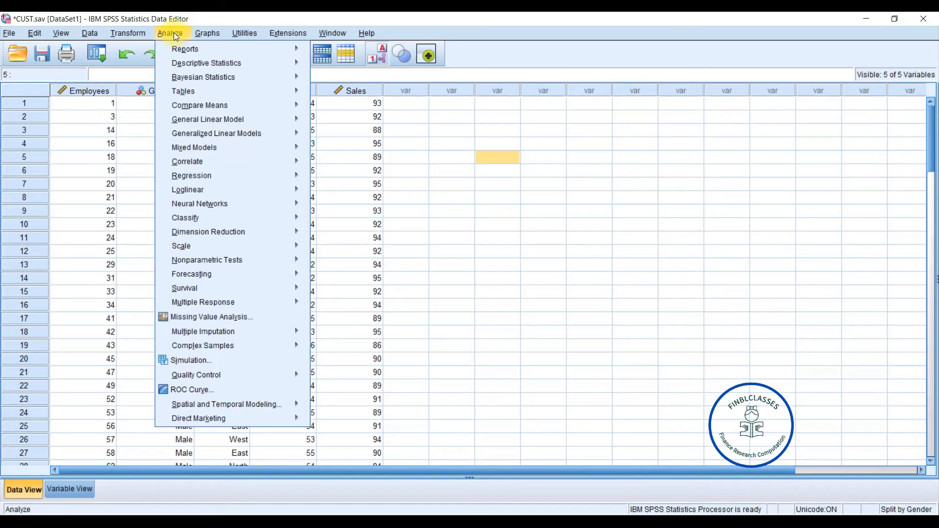
{"action": "mouse_move", "coordinate": [197, 63]}
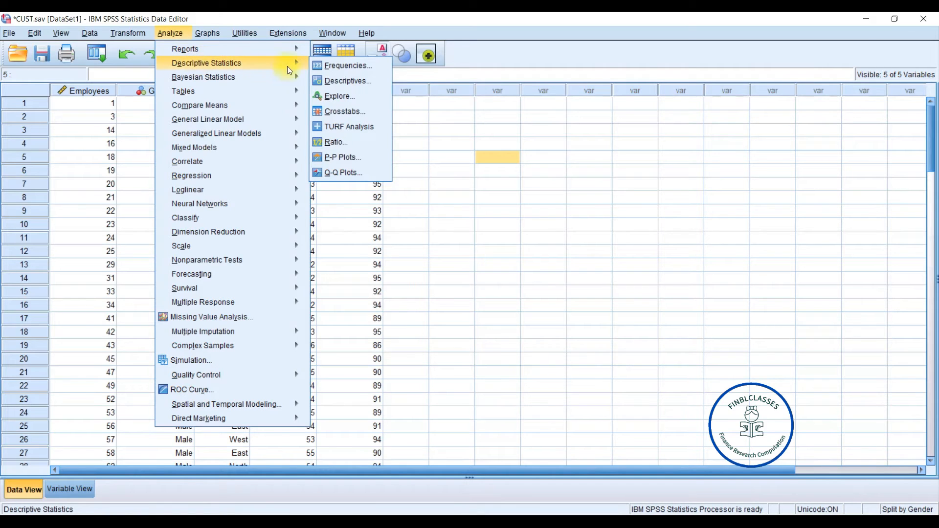
{"action": "left_click", "coordinate": [364, 67]}
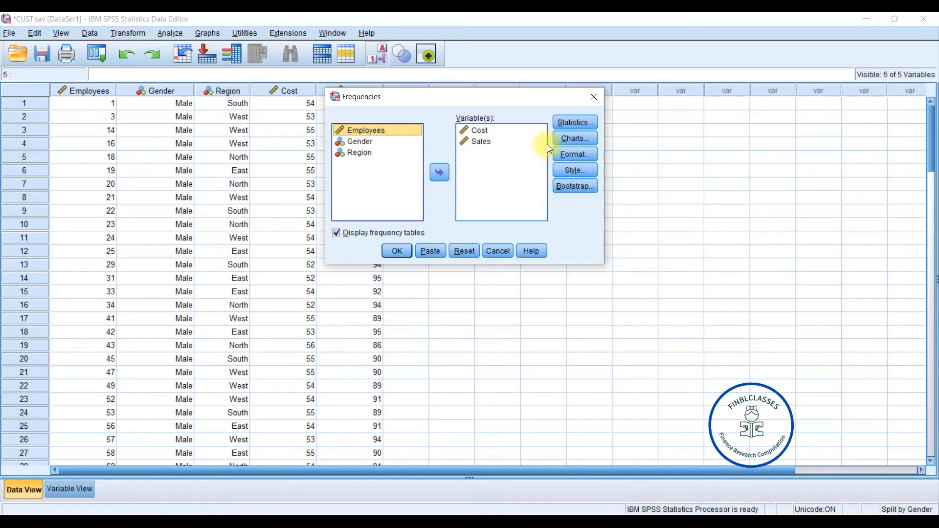
{"action": "left_click", "coordinate": [396, 252]}
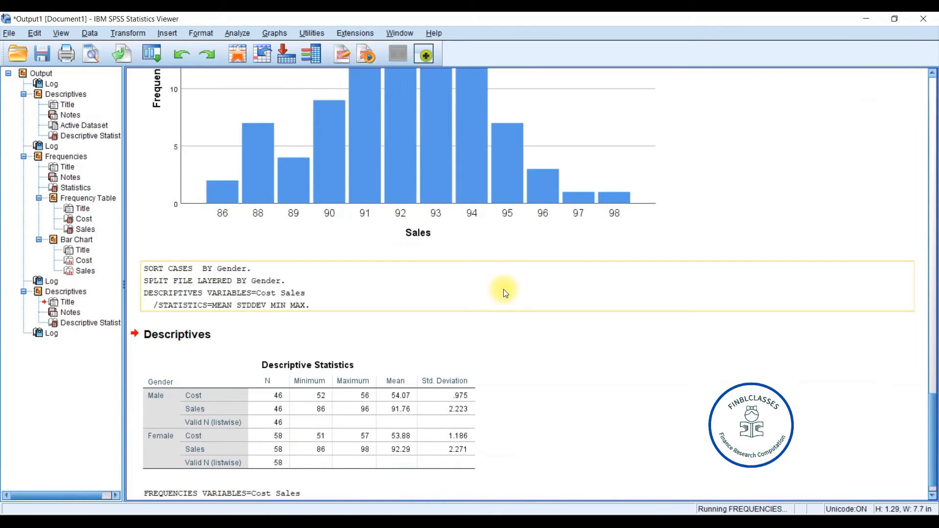
- Review the gender-split statistics, frequency tables and bar charts in the output viewer
{"action": "left_click", "coordinate": [933, 496]}
{"action": "left_click", "coordinate": [933, 495]}
{"action": "left_click", "coordinate": [933, 495]}
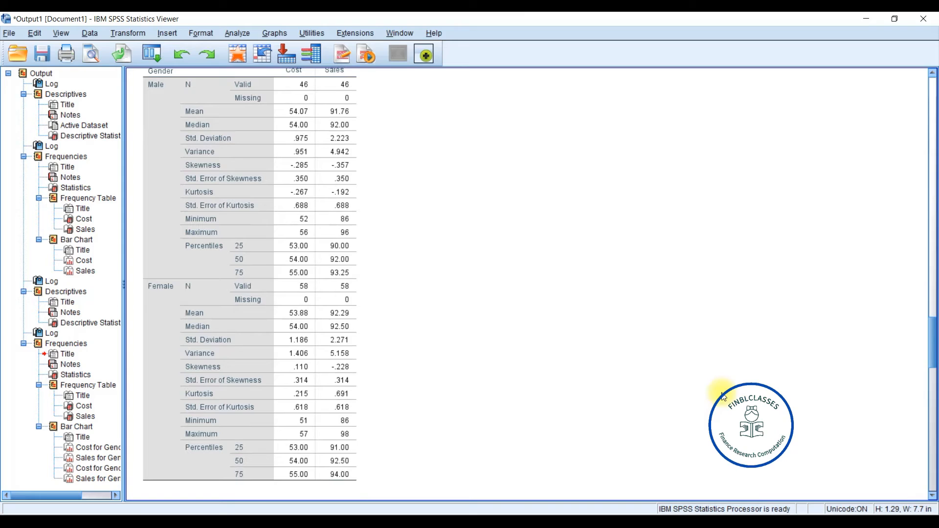
{"action": "left_click_drag", "start_coordinate": [933, 338], "coordinate": [935, 385]}
{"action": "left_click", "coordinate": [187, 195]}
{"action": "left_click", "coordinate": [695, 321]}
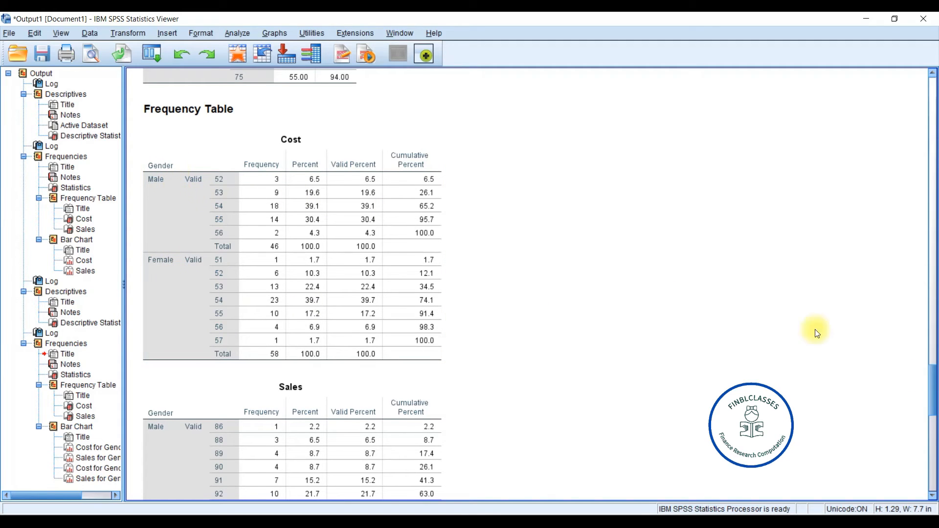
{"action": "left_click_drag", "start_coordinate": [932, 398], "coordinate": [932, 445]}
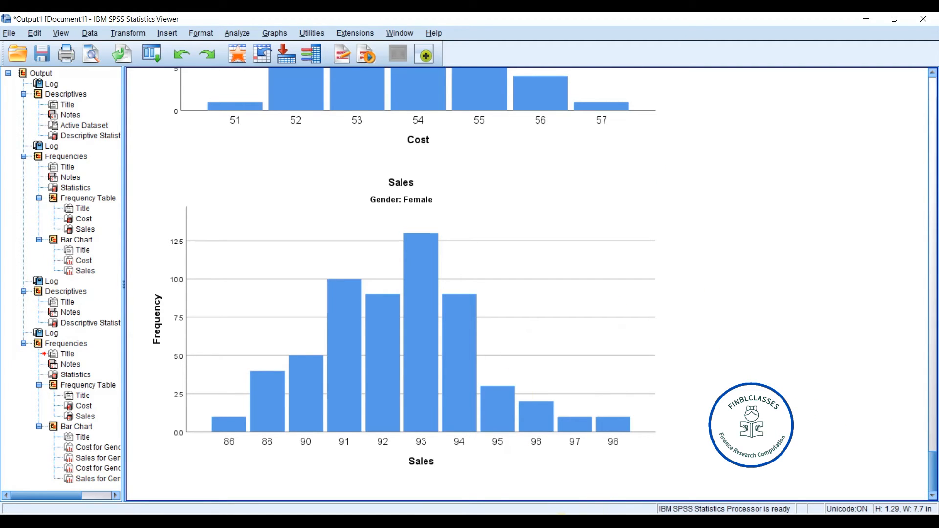
{"action": "left_click", "coordinate": [558, 512]}
{"action": "left_click", "coordinate": [607, 482]}
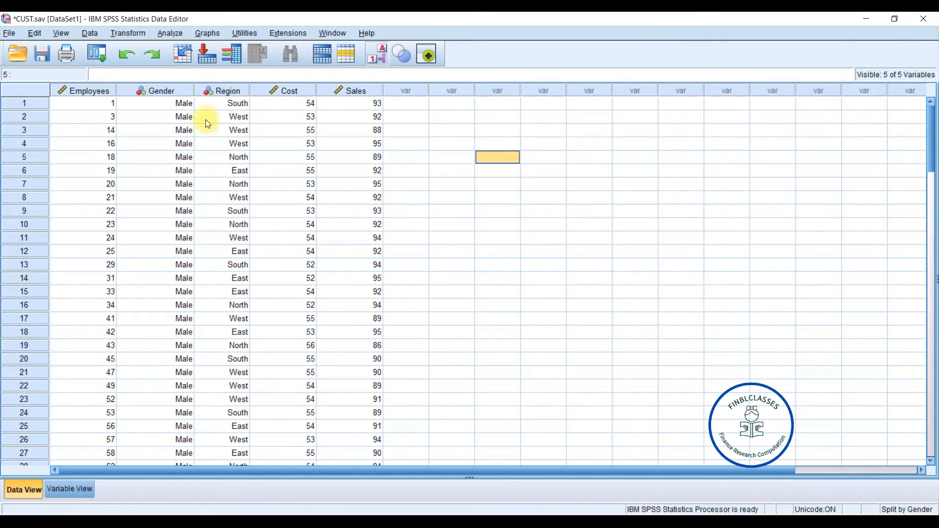
- Add Region after Gender to the split-file grouping so groups are compared by Gender and Region
{"action": "left_click", "coordinate": [89, 32]}
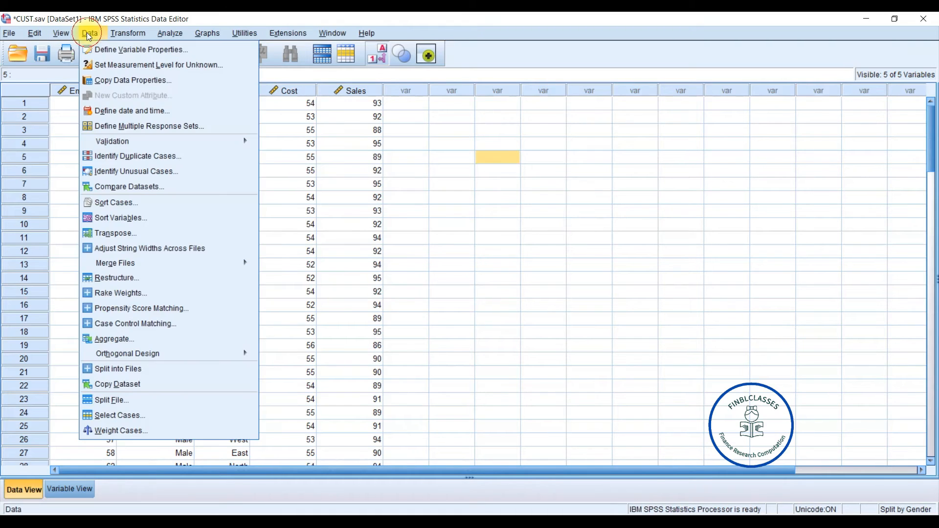
{"action": "left_click", "coordinate": [119, 400]}
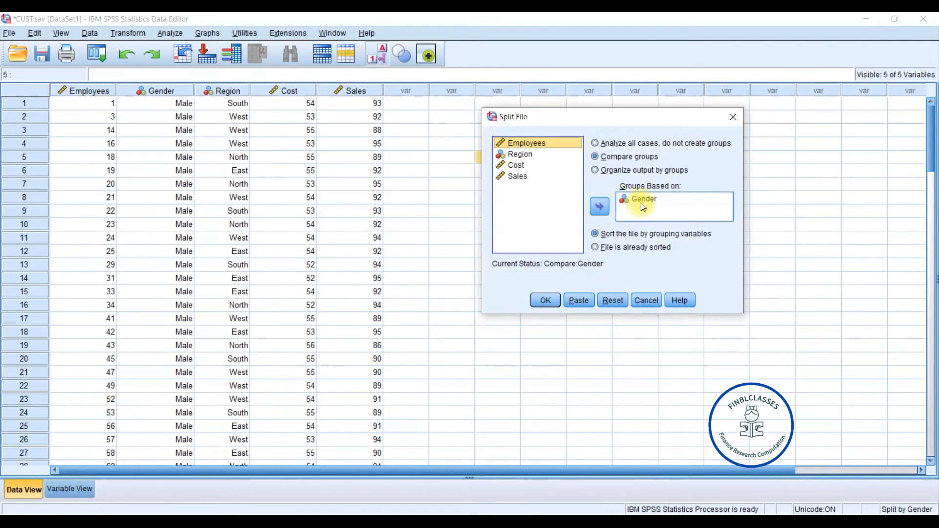
{"action": "left_click", "coordinate": [520, 154]}
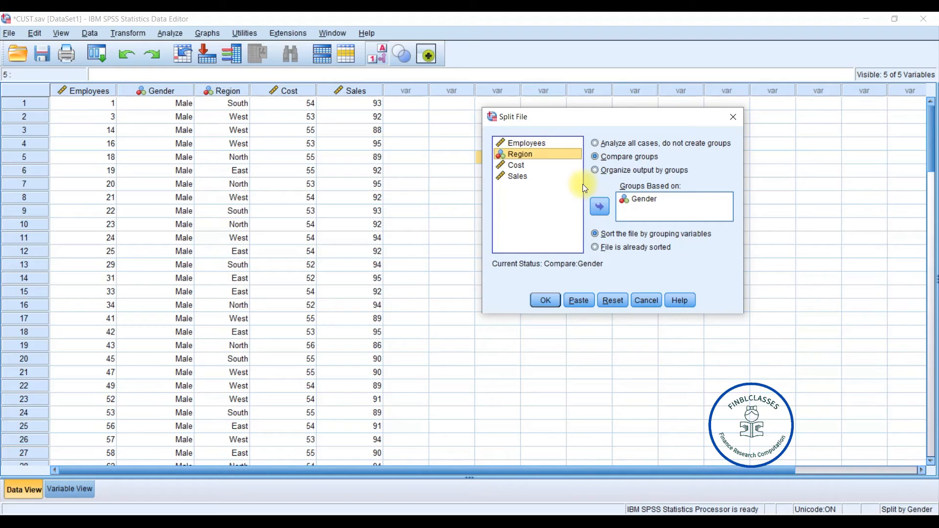
{"action": "left_click", "coordinate": [601, 207]}
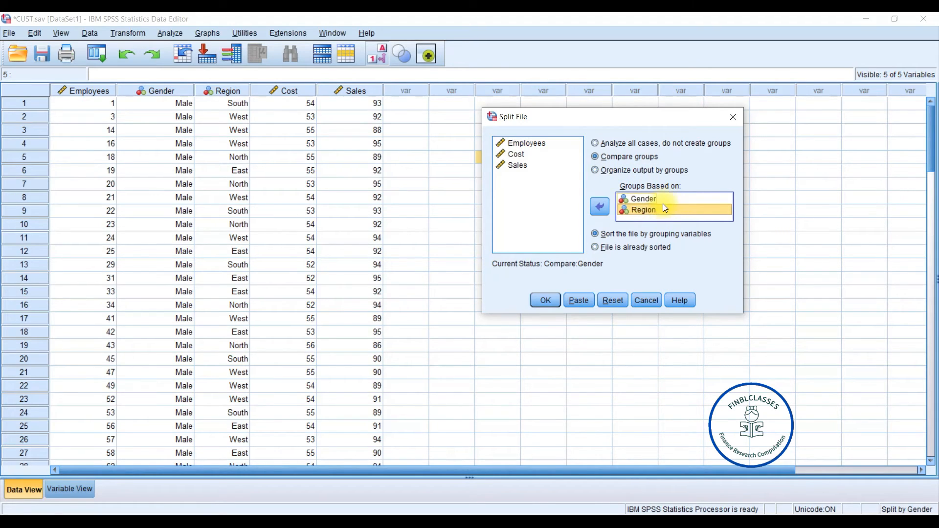
{"action": "left_click", "coordinate": [542, 298]}
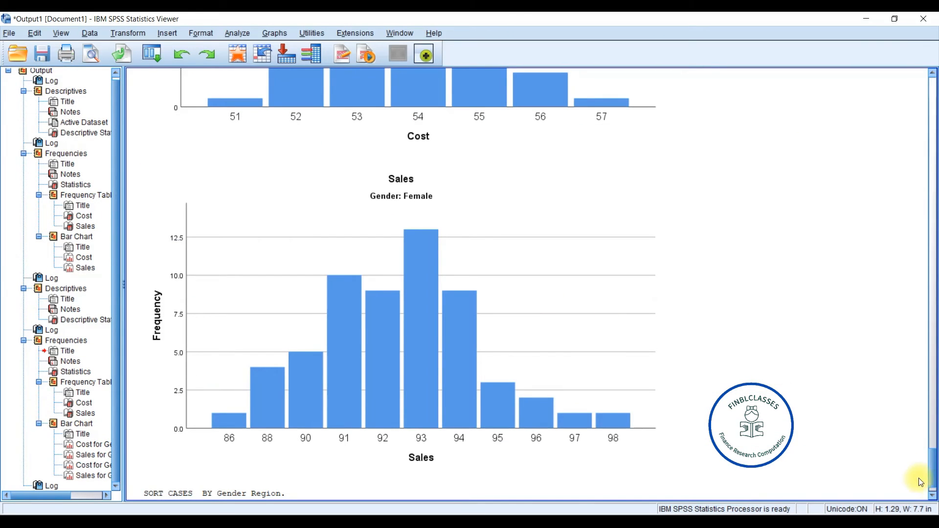
- Examine the sort and split-file commands logged at the end of the output
{"action": "left_click", "coordinate": [932, 495]}
{"action": "left_click", "coordinate": [932, 495]}
{"action": "left_click", "coordinate": [262, 458]}
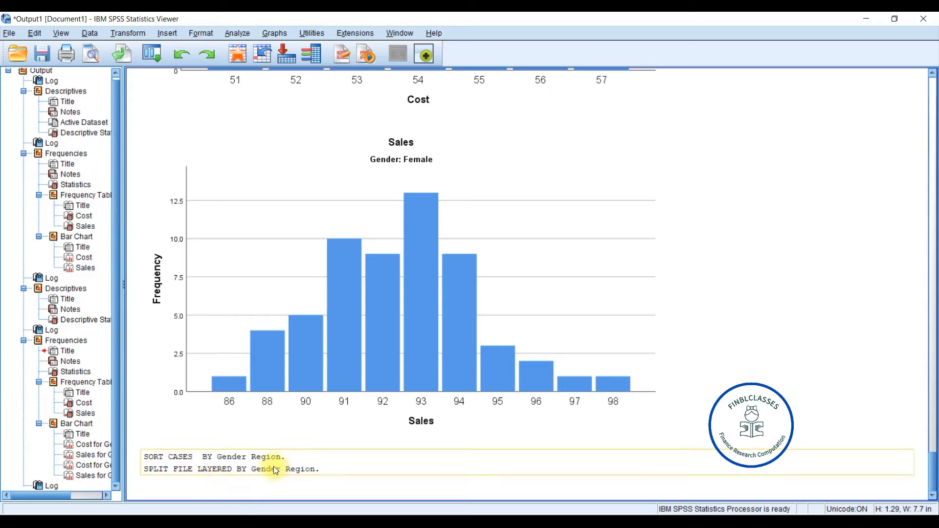
{"action": "left_click", "coordinate": [933, 242]}
{"action": "left_click", "coordinate": [517, 162]}
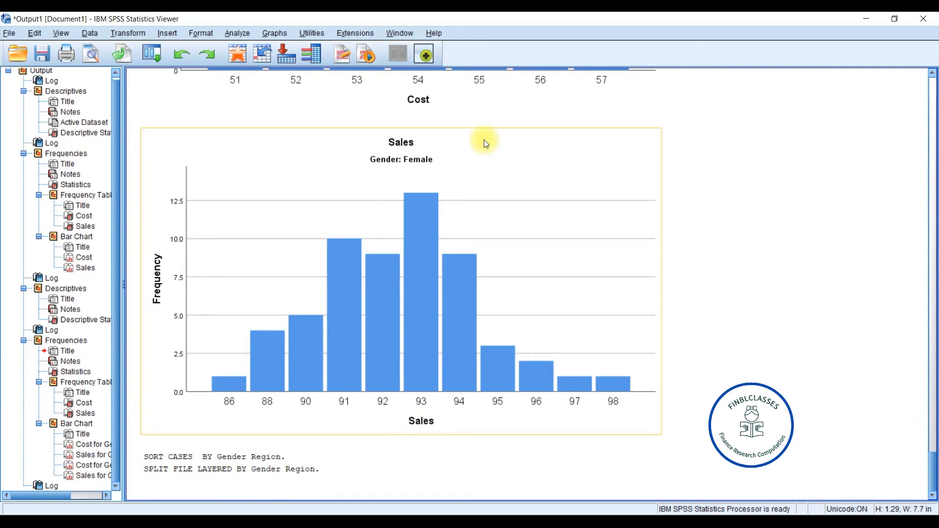
{"action": "left_click", "coordinate": [562, 521]}
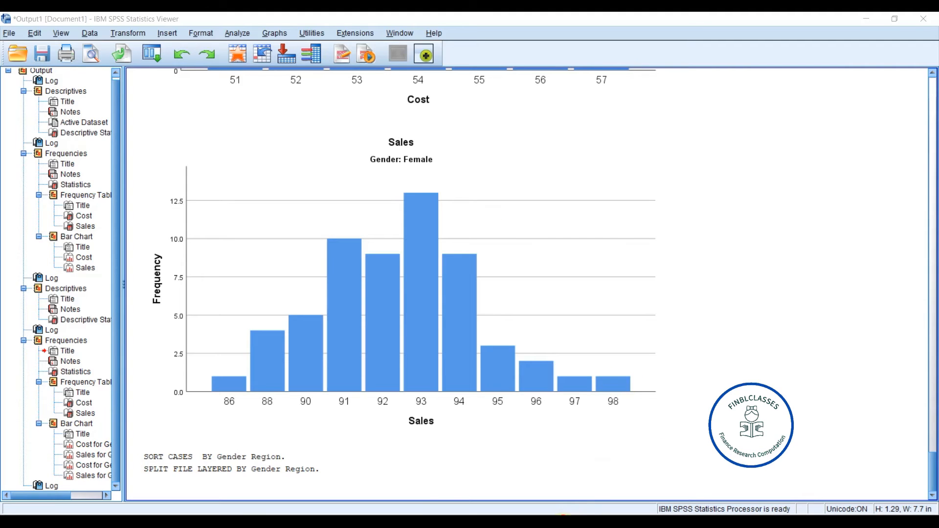
{"action": "left_click", "coordinate": [604, 483]}
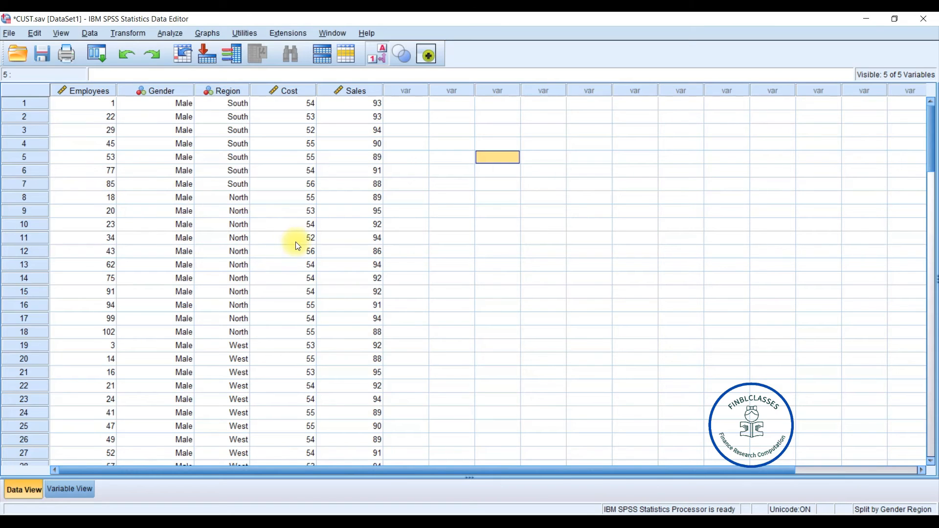
- Run Descriptives for Cost and Sales with the file split by Gender and Region
{"action": "left_click", "coordinate": [174, 33]}
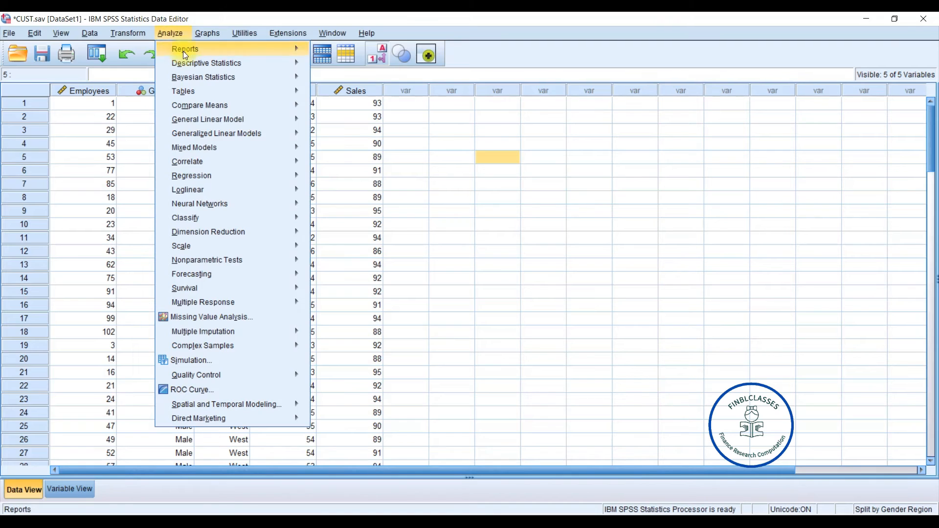
{"action": "mouse_move", "coordinate": [198, 61]}
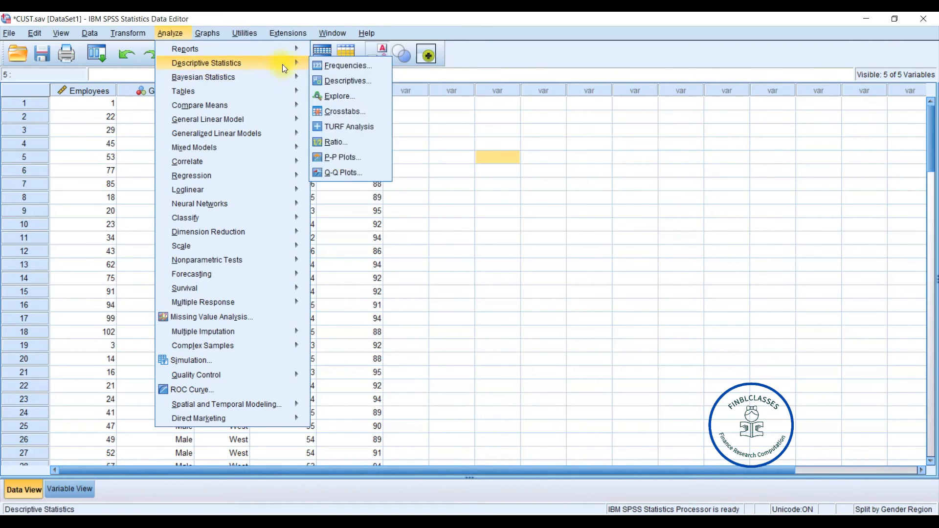
{"action": "left_click", "coordinate": [368, 81]}
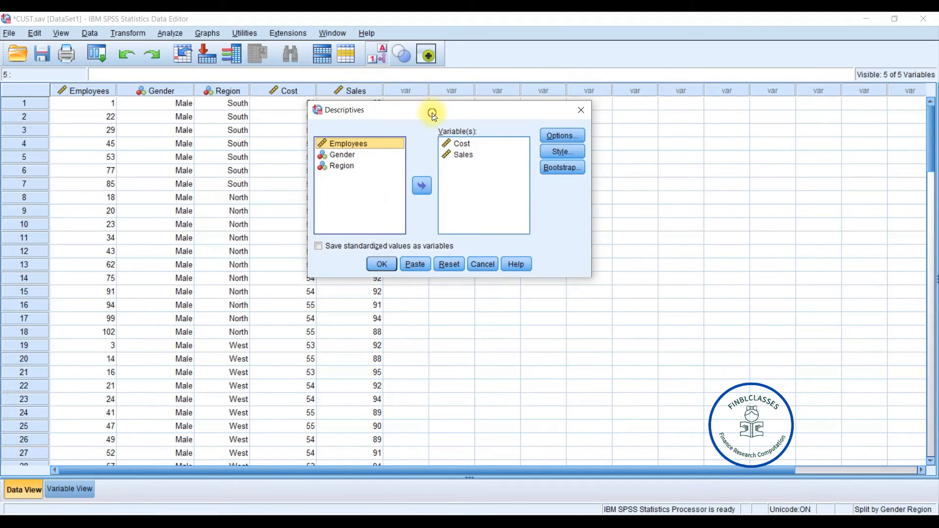
{"action": "left_click_drag", "start_coordinate": [433, 113], "coordinate": [403, 118]}
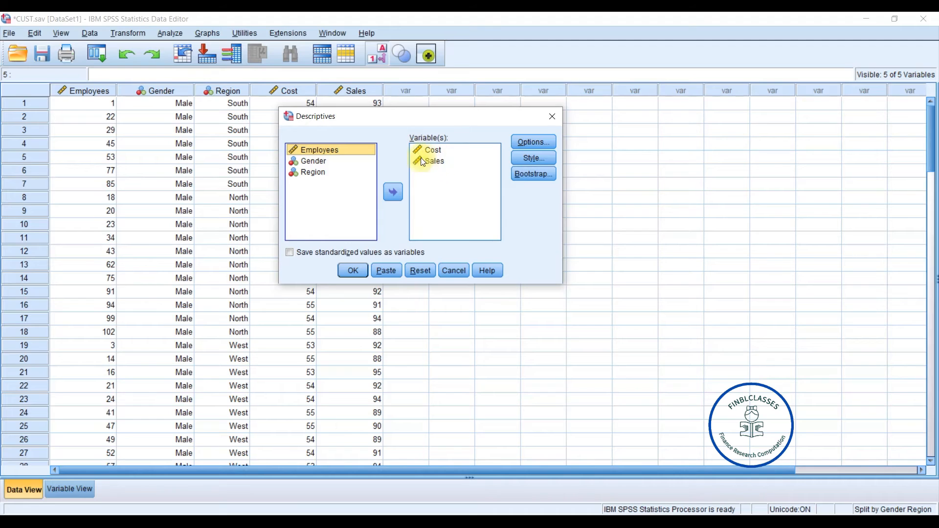
{"action": "left_click", "coordinate": [543, 143]}
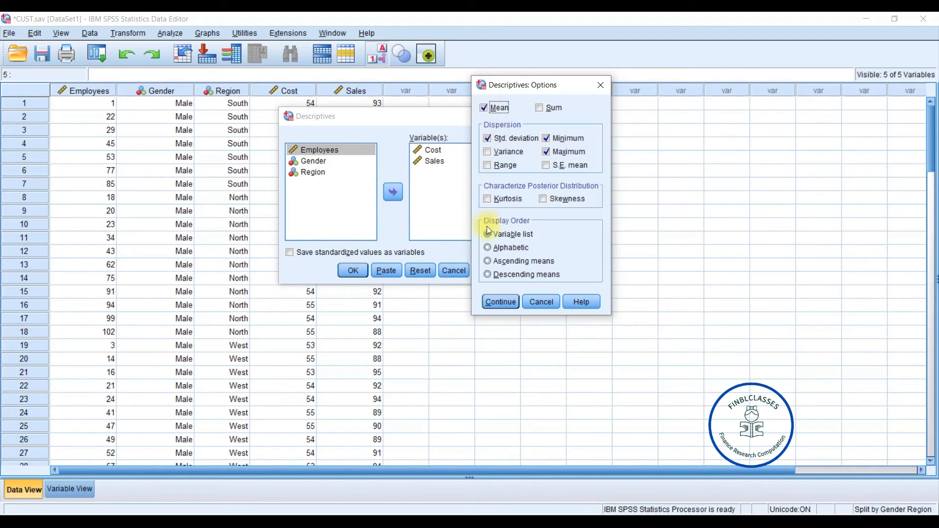
{"action": "left_click", "coordinate": [501, 301]}
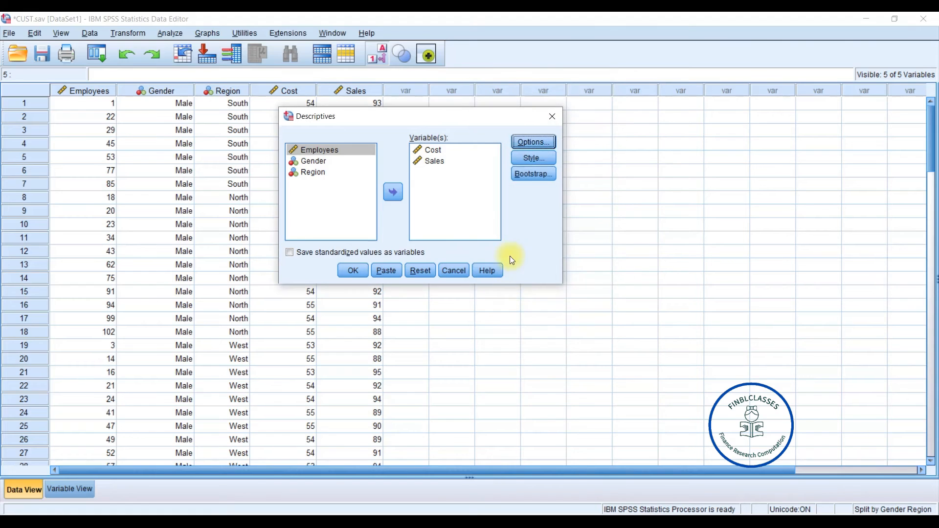
{"action": "left_click", "coordinate": [353, 271]}
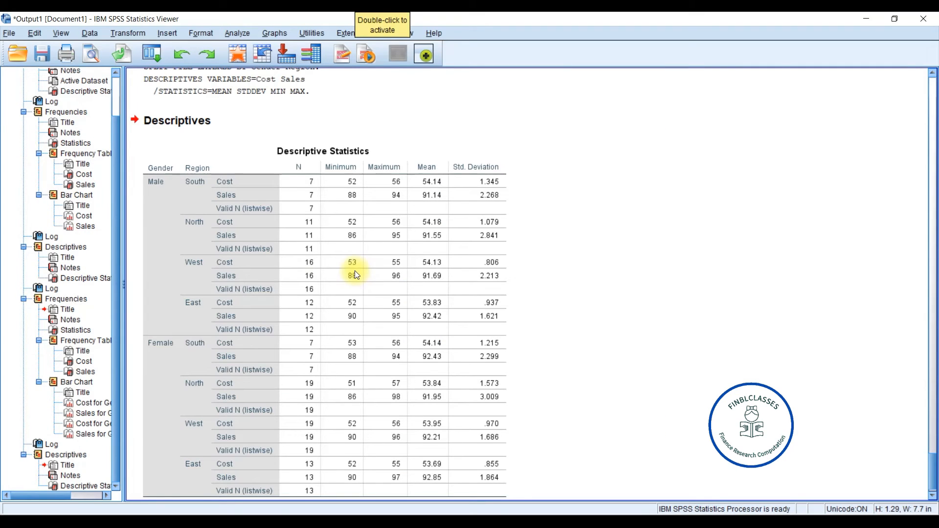
{"action": "left_click", "coordinate": [355, 275]}
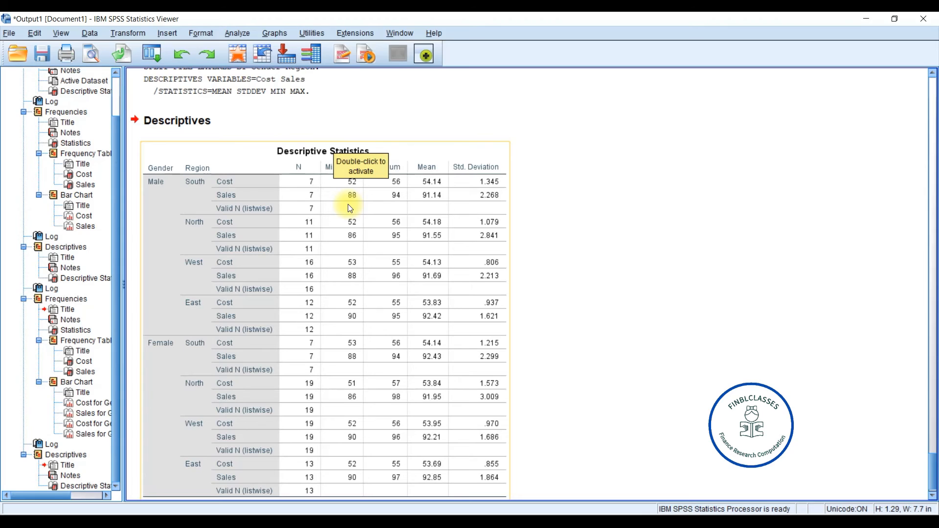
- Review the Descriptive Statistics table broken down by Gender and Region
{"action": "left_click", "coordinate": [524, 181]}
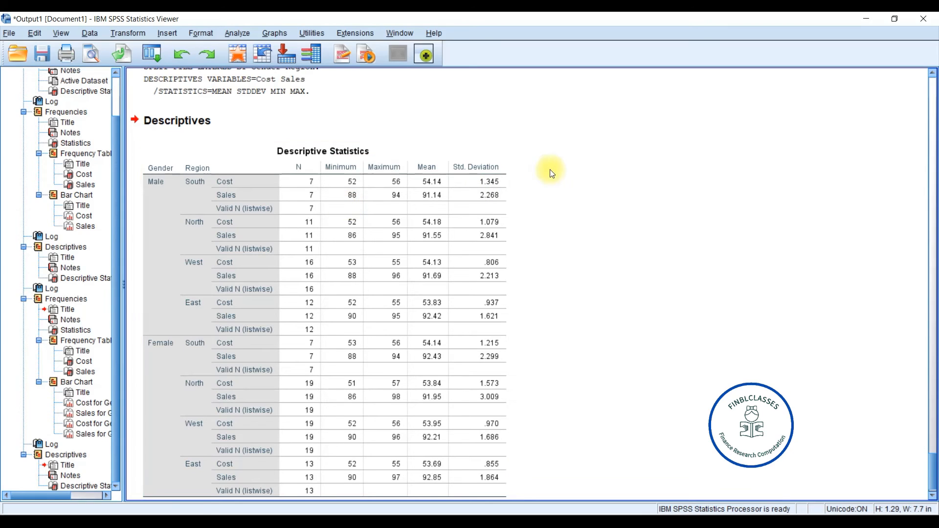
{"action": "left_click", "coordinate": [511, 189]}
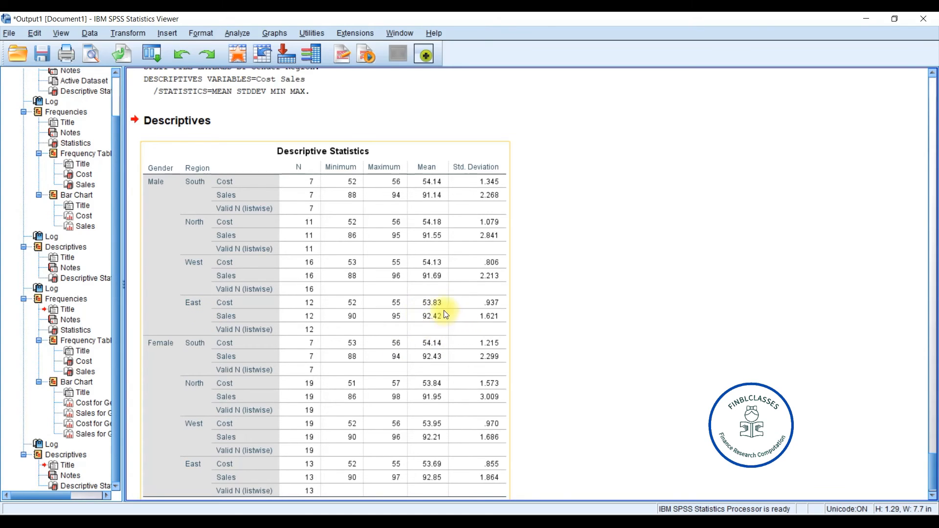
{"action": "left_click", "coordinate": [645, 379]}
{"action": "left_click", "coordinate": [931, 495]}
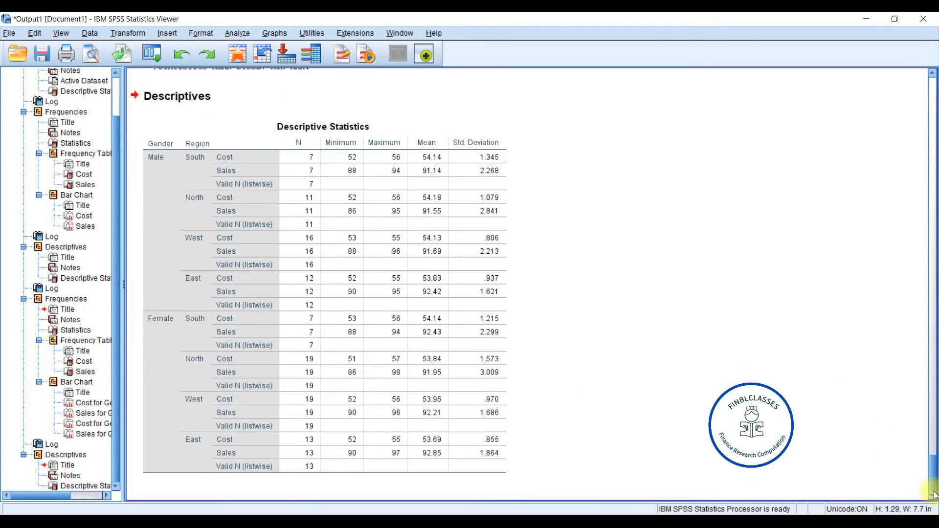
{"action": "left_click", "coordinate": [267, 328]}
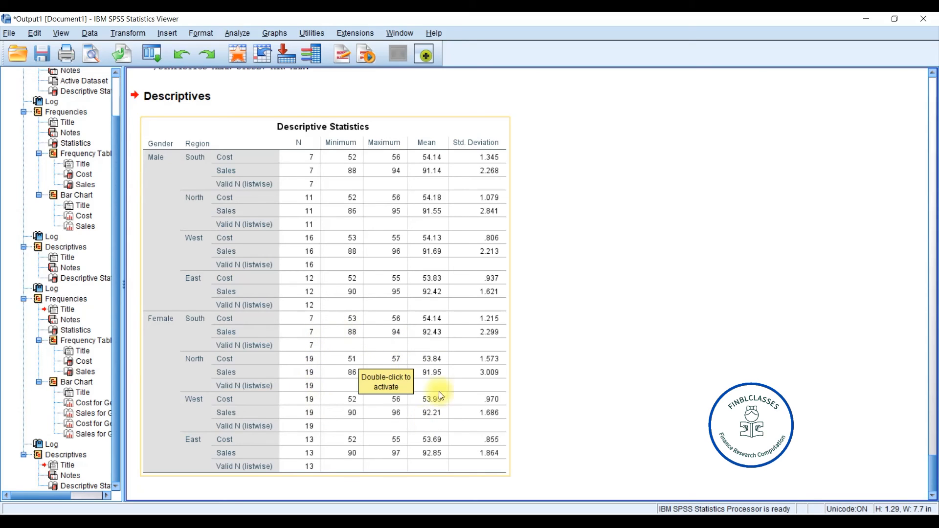
{"action": "left_click", "coordinate": [676, 359]}
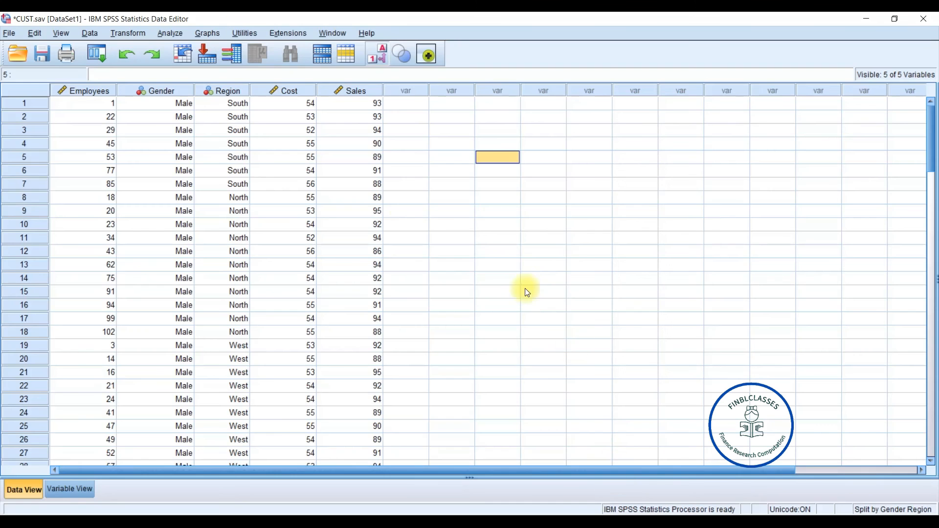
{"action": "left_click", "coordinate": [609, 480]}
- Rerun Frequencies for Cost and Sales with statistics and bar charts under the Gender and Region split
{"action": "left_click", "coordinate": [175, 33]}
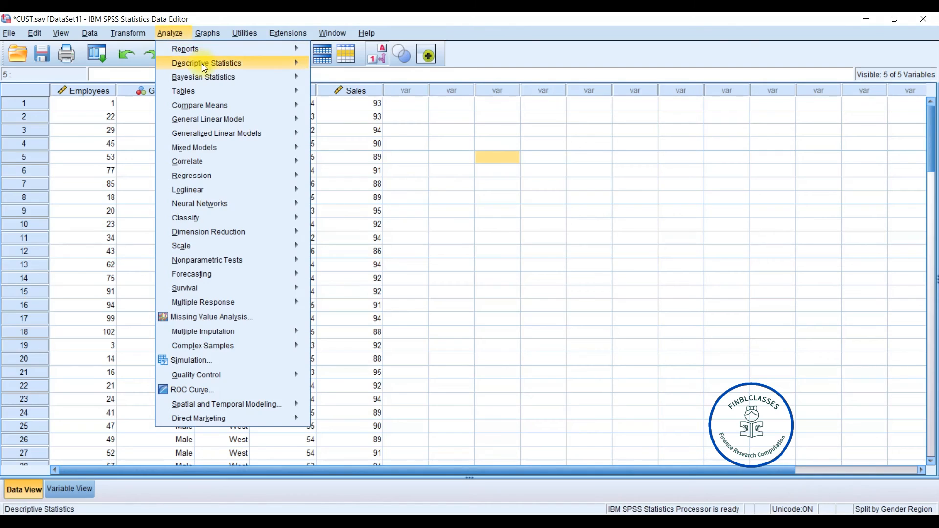
{"action": "mouse_move", "coordinate": [207, 62]}
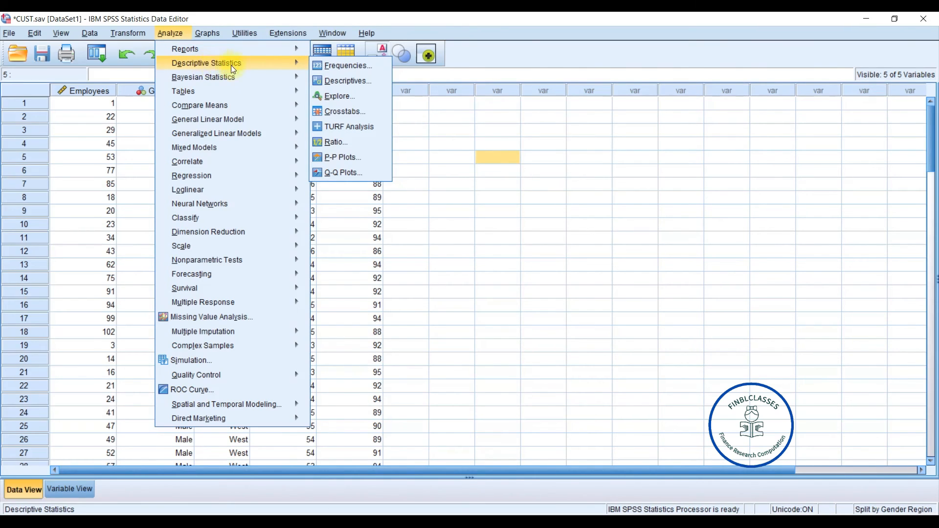
{"action": "left_click", "coordinate": [337, 62]}
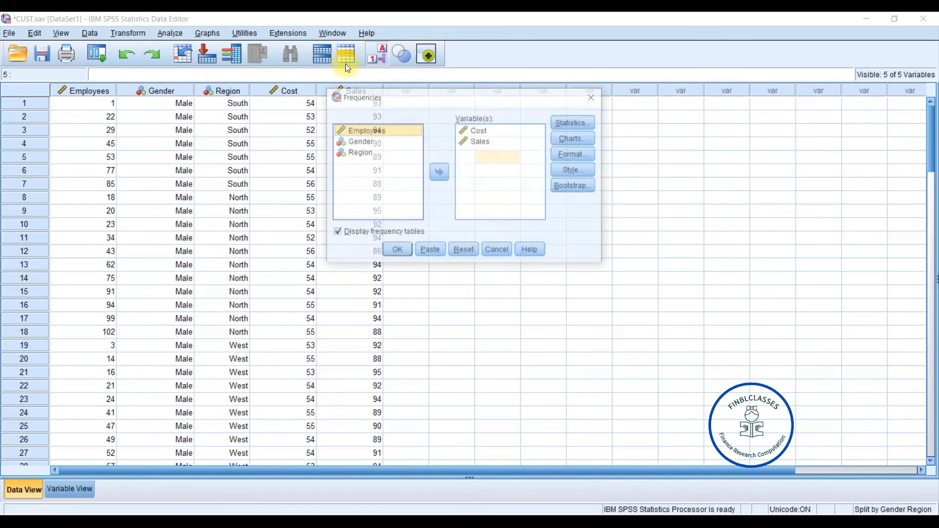
{"action": "left_click", "coordinate": [571, 125]}
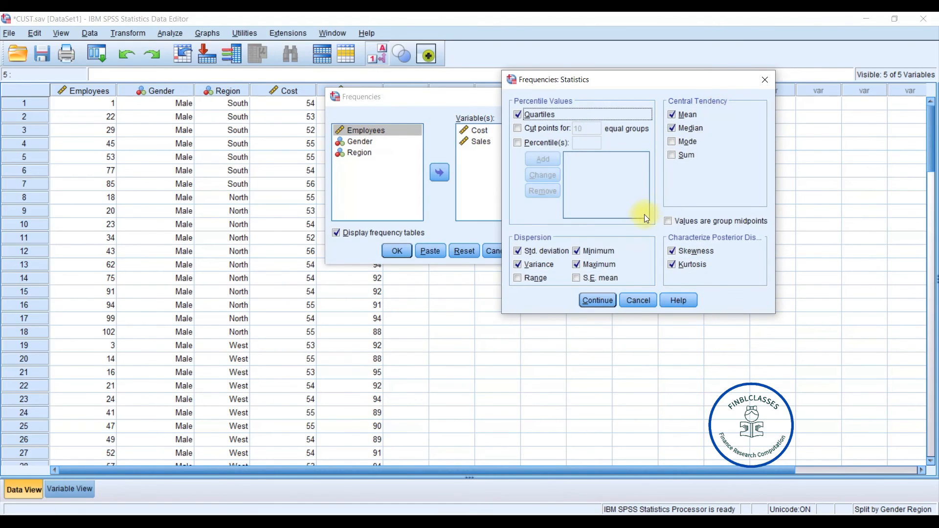
{"action": "left_click", "coordinate": [597, 301]}
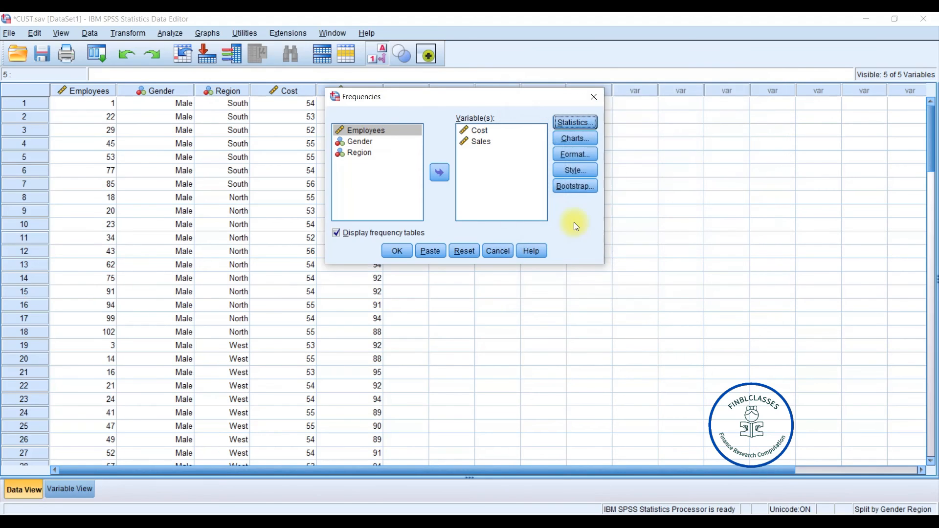
{"action": "left_click", "coordinate": [580, 139]}
{"action": "left_click", "coordinate": [580, 142]}
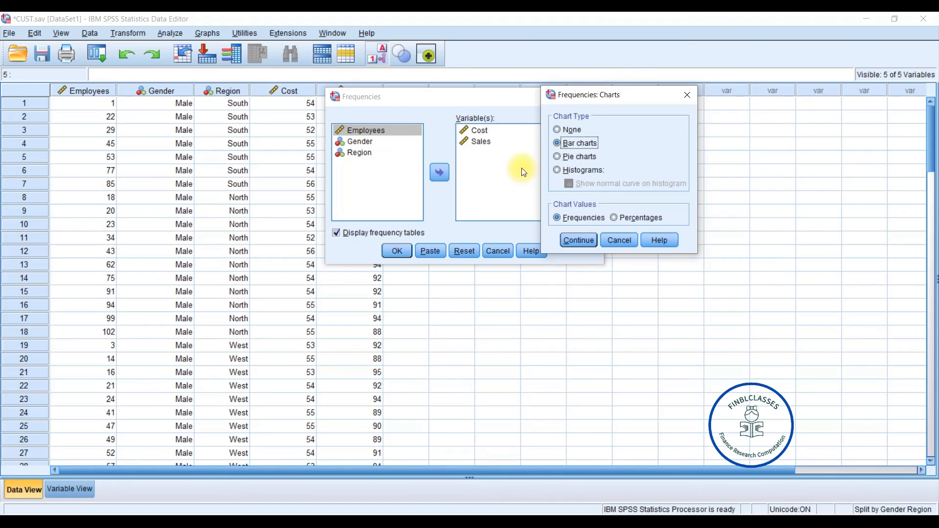
{"action": "left_click", "coordinate": [577, 240]}
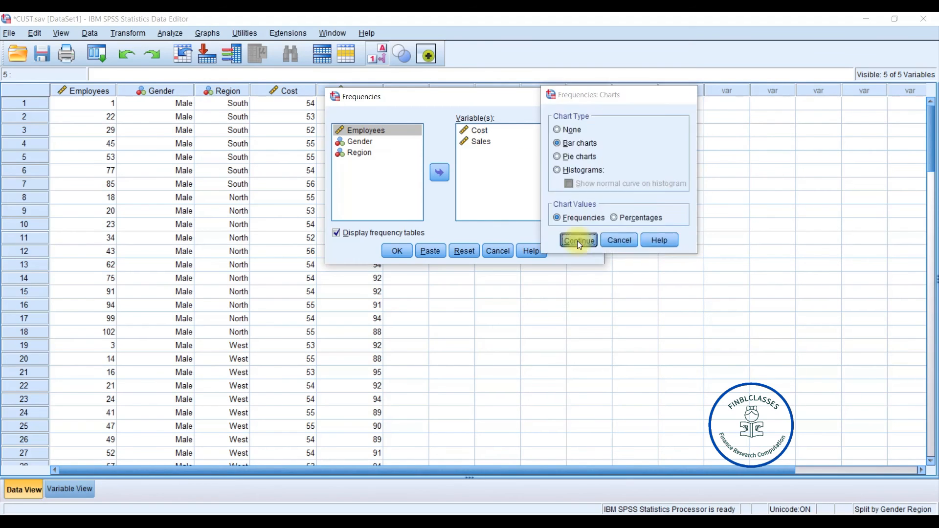
{"action": "left_click", "coordinate": [398, 250]}
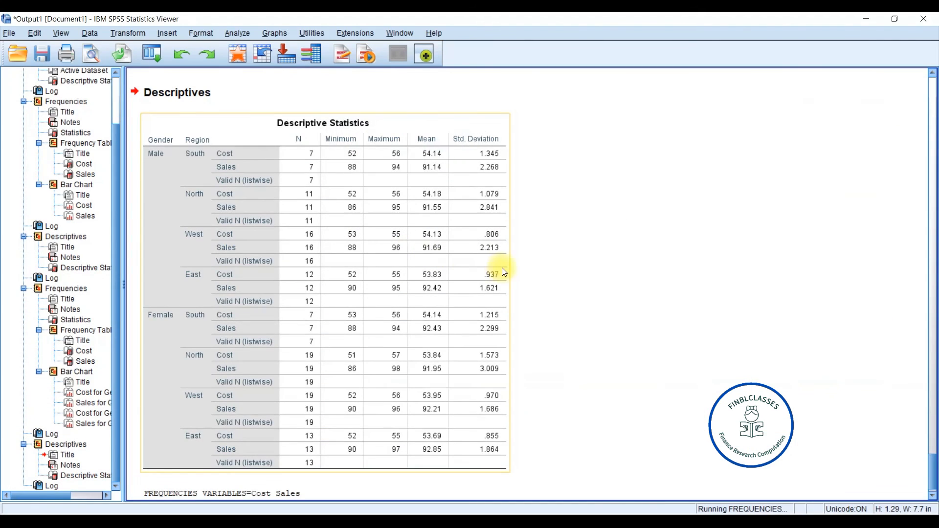
- Review the Gender-and-Region frequency statistics and bar charts in the output viewer
{"action": "left_click", "coordinate": [933, 495]}
{"action": "left_click", "coordinate": [932, 495]}
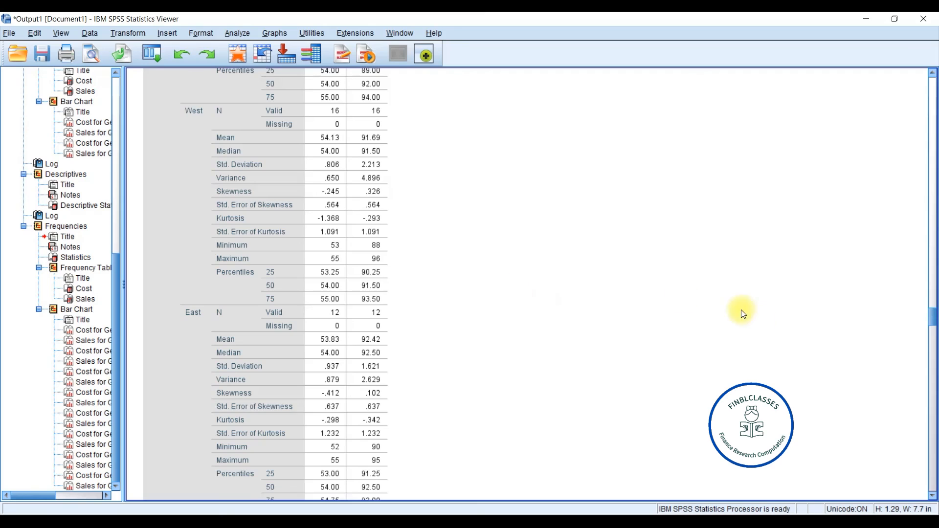
{"action": "left_click", "coordinate": [324, 271]}
{"action": "scroll", "coordinate": [284, 257], "scroll_direction": "up", "scroll_amount": 5}
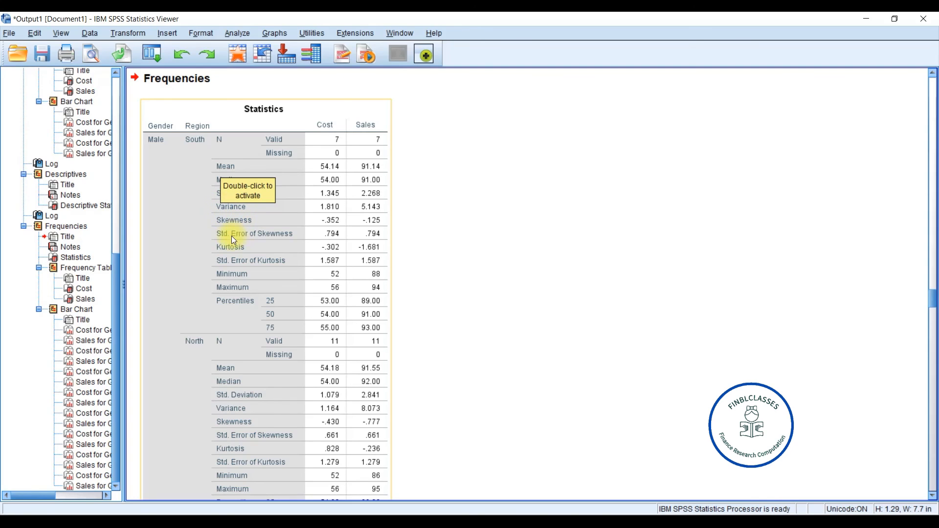
{"action": "left_click", "coordinate": [262, 207]}
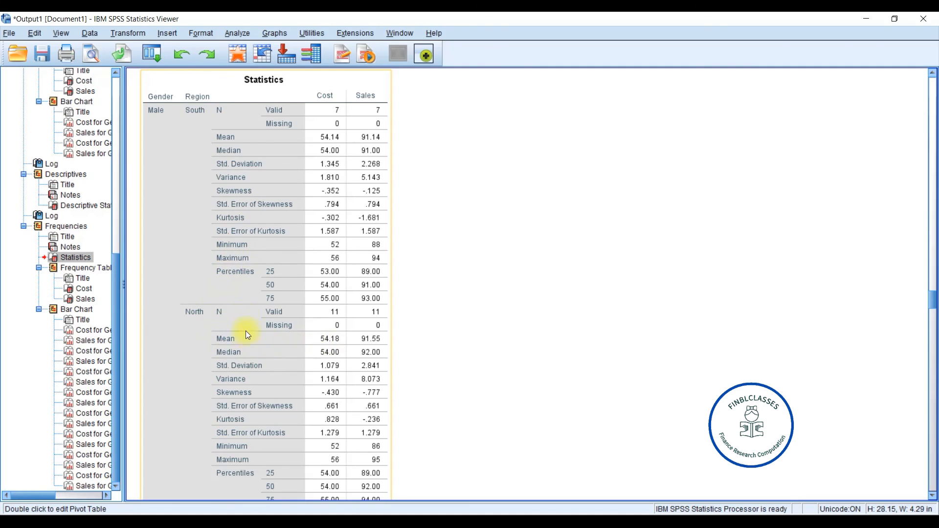
{"action": "left_click_drag", "start_coordinate": [934, 303], "coordinate": [933, 444]}
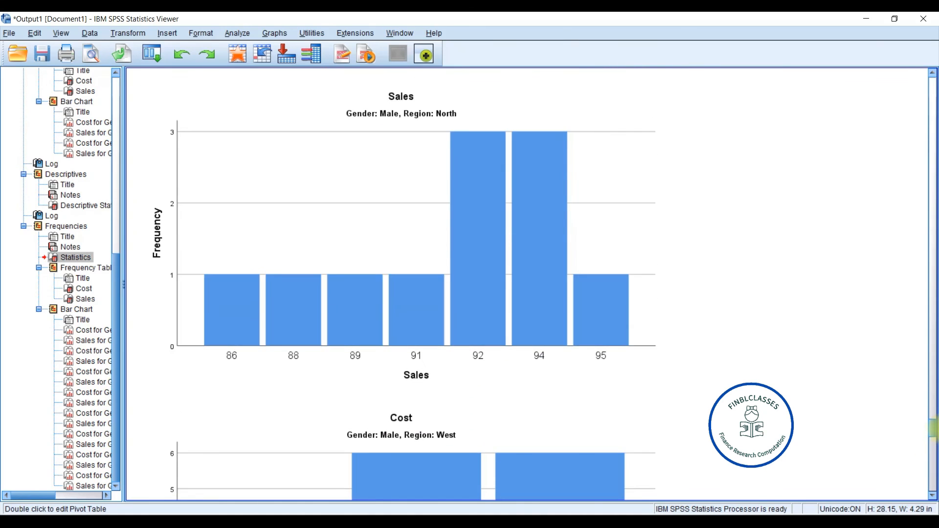
{"action": "left_click_drag", "start_coordinate": [936, 427], "coordinate": [932, 458]}
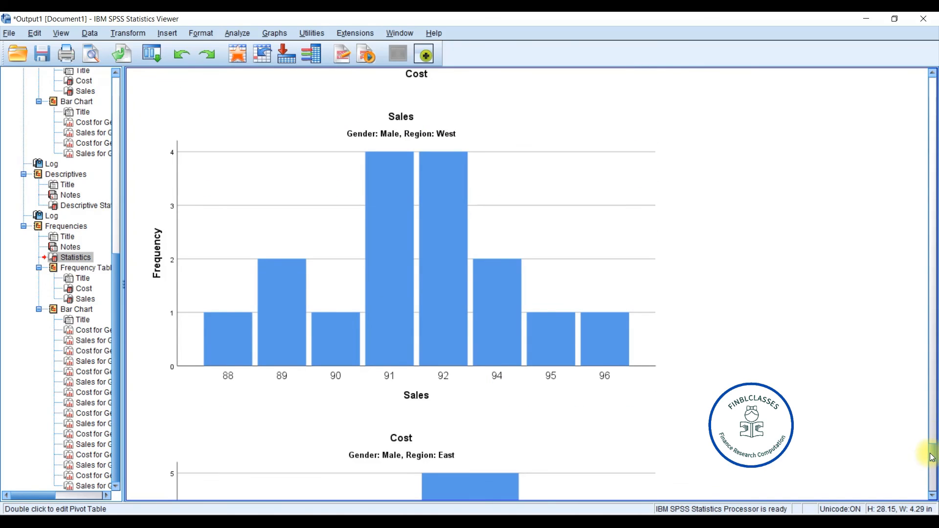
{"action": "left_click", "coordinate": [571, 167]}
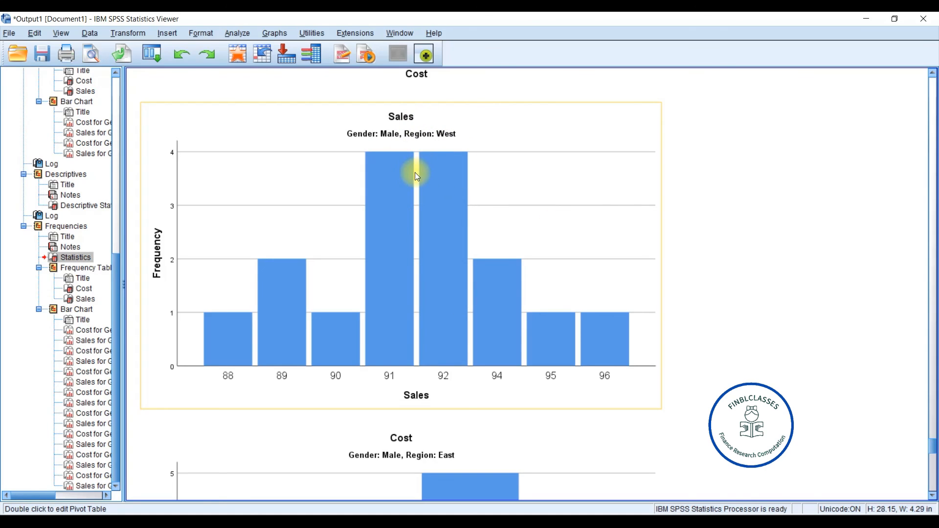
{"action": "left_click", "coordinate": [823, 429]}
{"action": "left_click_drag", "start_coordinate": [934, 448], "coordinate": [932, 488]}
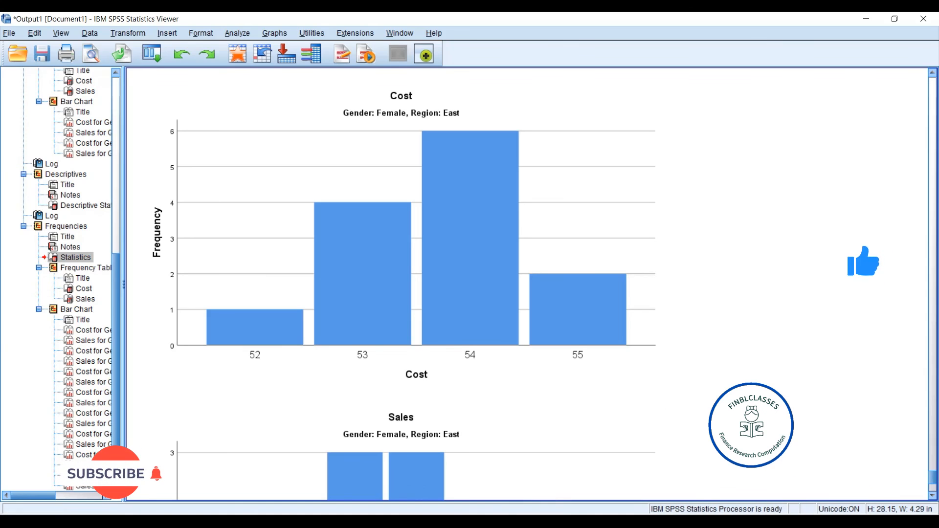
{"action": "left_click", "coordinate": [489, 521]}
{"action": "left_click", "coordinate": [614, 478]}
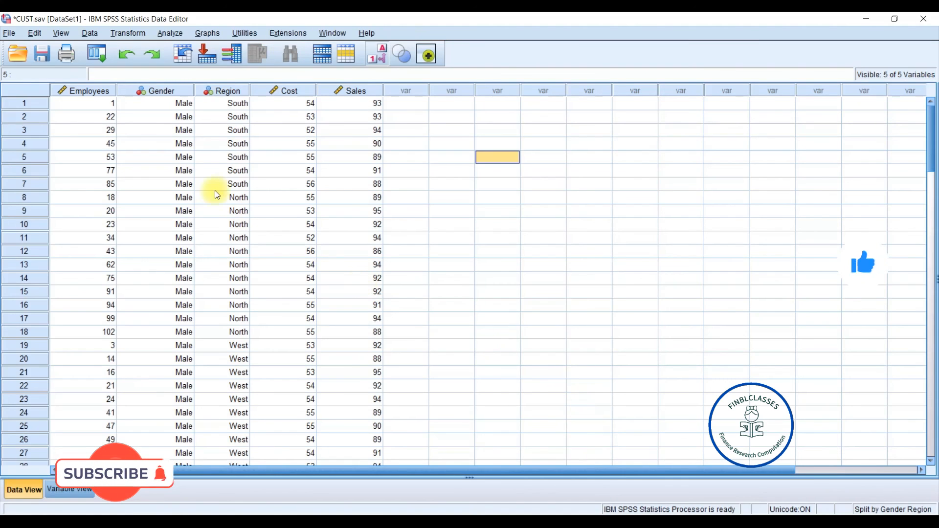
- Start another descriptive statistics analysis on the split data
{"action": "left_click", "coordinate": [169, 33]}
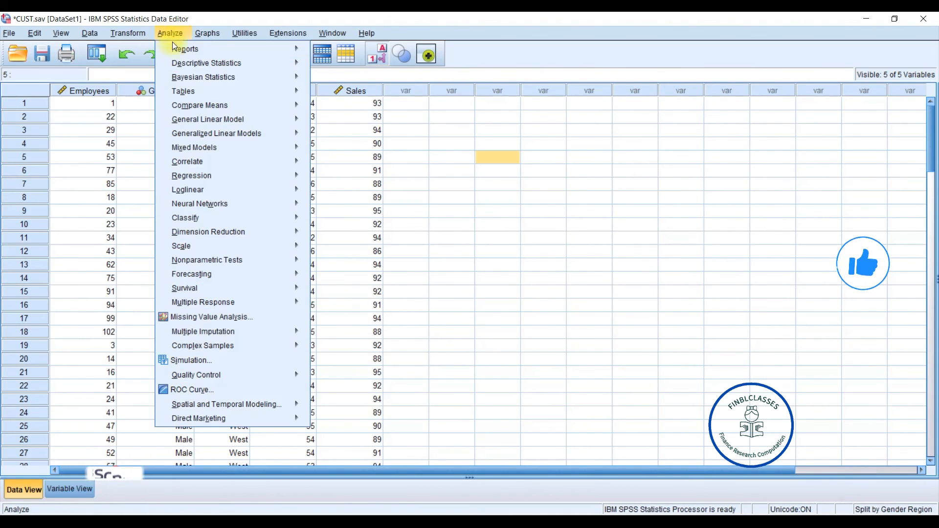
{"action": "mouse_move", "coordinate": [227, 64]}
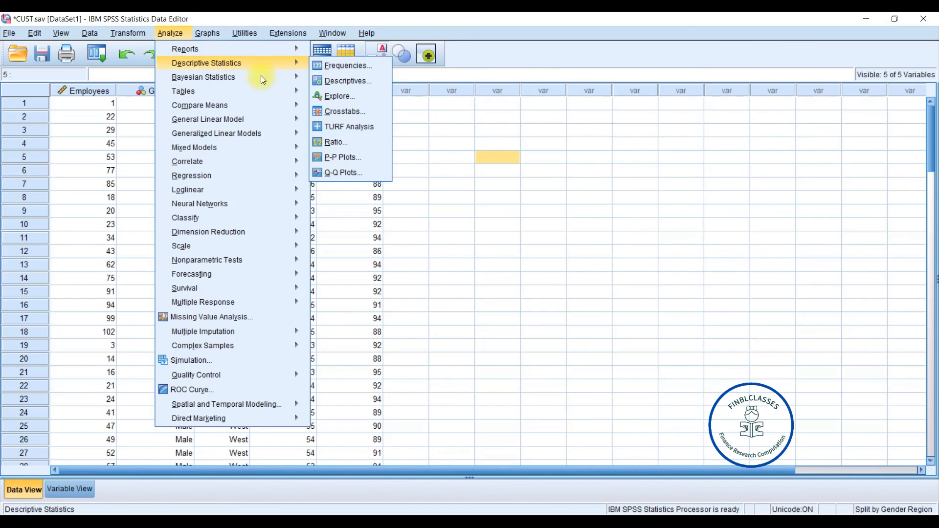